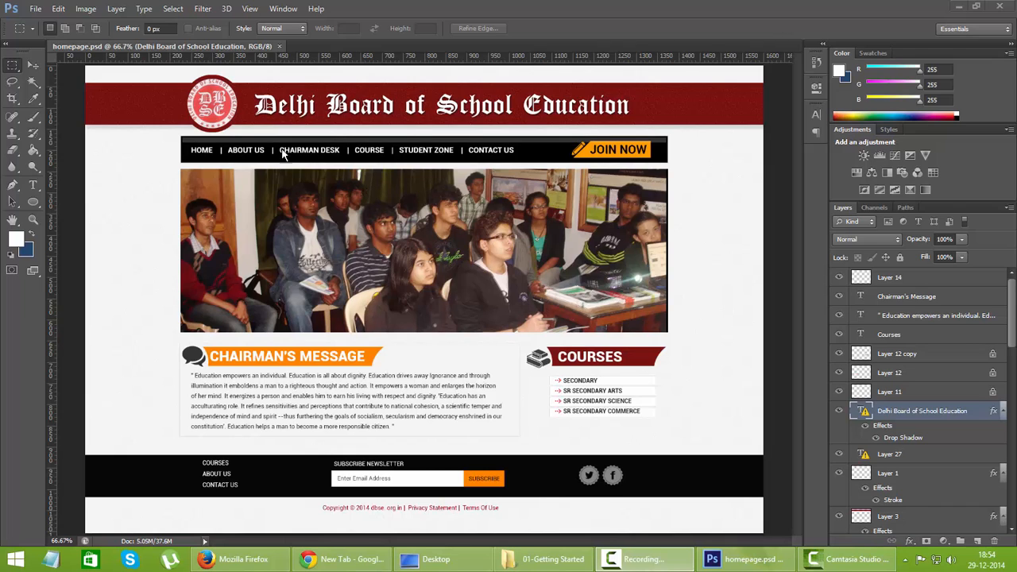
- Export the homepage design for web as a PNG-24 named homepage on the Desktop
{"action": "left_click", "coordinate": [36, 9]}
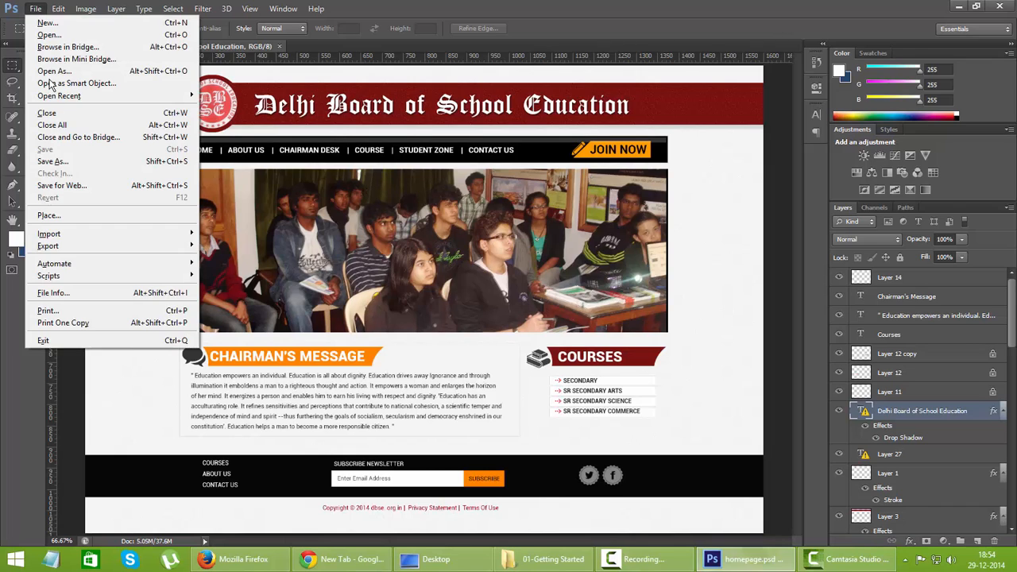
{"action": "left_click", "coordinate": [90, 184]}
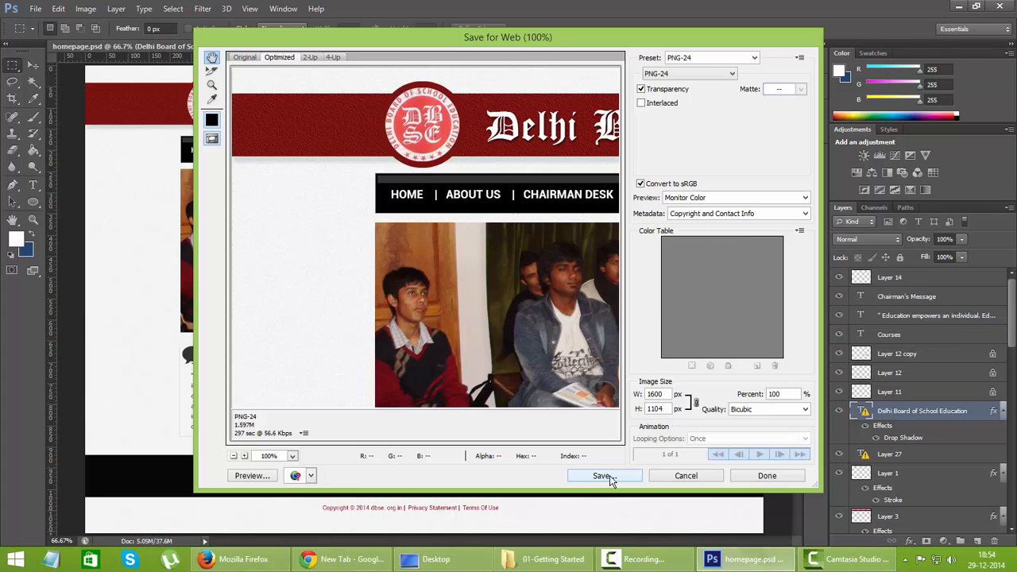
{"action": "left_click", "coordinate": [610, 476]}
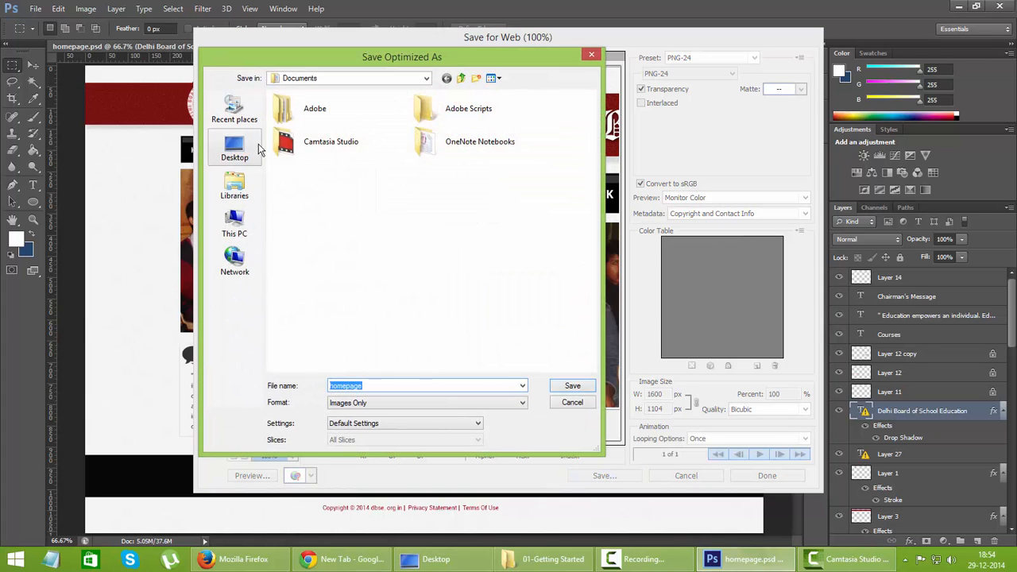
{"action": "left_click", "coordinate": [554, 385]}
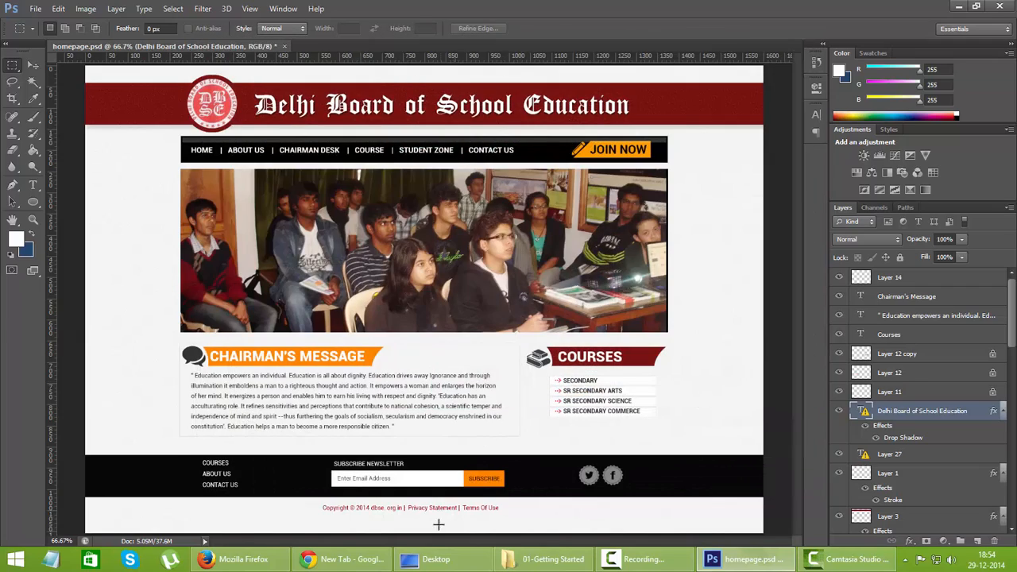
- Switch to the Desktop folder, view the exported homepage image in the photo viewer and close it
{"action": "left_click", "coordinate": [433, 566]}
{"action": "double_click", "coordinate": [155, 239]}
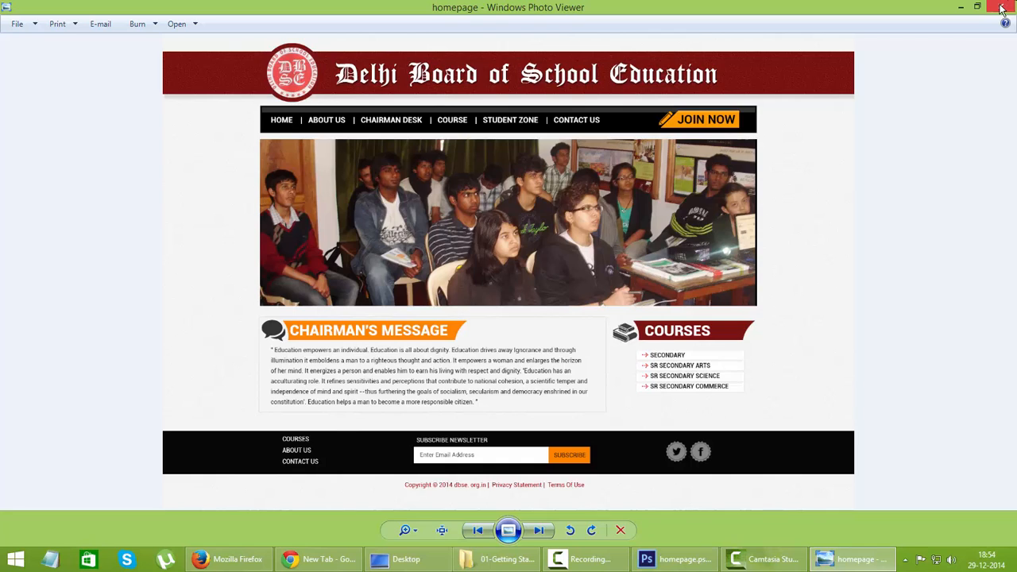
{"action": "left_click", "coordinate": [1001, 8]}
- Open homepage.png in Firefox and examine the layout at full size from the header down to the footer
{"action": "left_click_drag", "start_coordinate": [165, 237], "coordinate": [422, 313]}
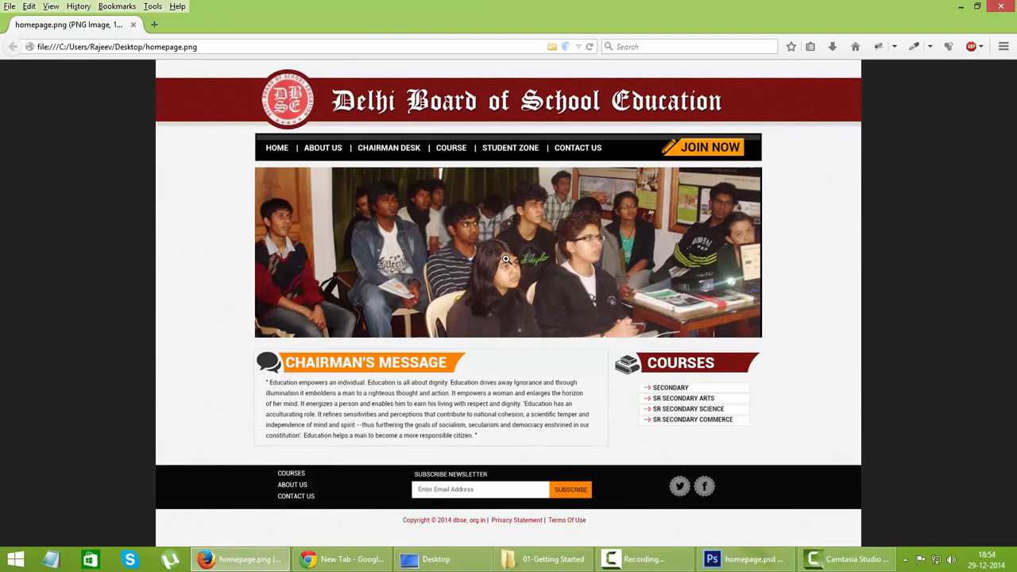
{"action": "left_click", "coordinate": [529, 235]}
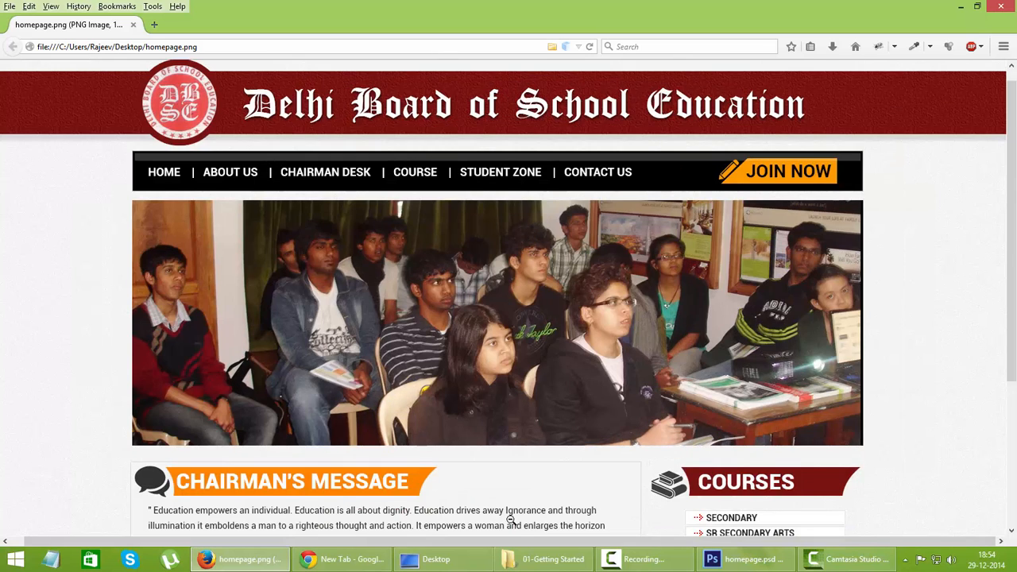
{"action": "left_click_drag", "start_coordinate": [514, 545], "coordinate": [503, 545]}
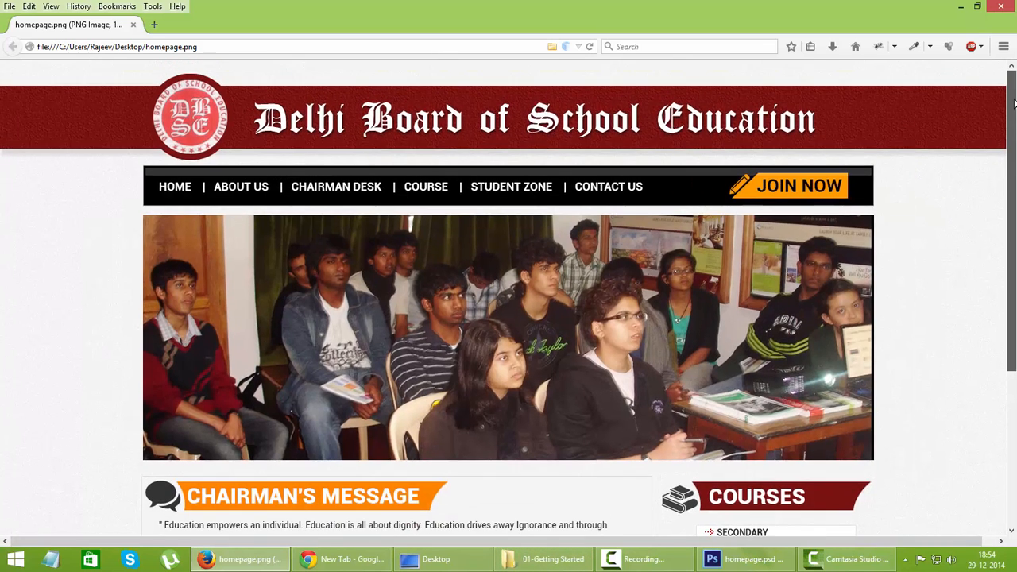
{"action": "mouse_move", "coordinate": [1015, 111]}
{"action": "left_mouse_down"}
{"action": "mouse_move", "coordinate": [1014, 302]}
{"action": "mouse_move", "coordinate": [1015, 129]}
{"action": "left_mouse_up"}
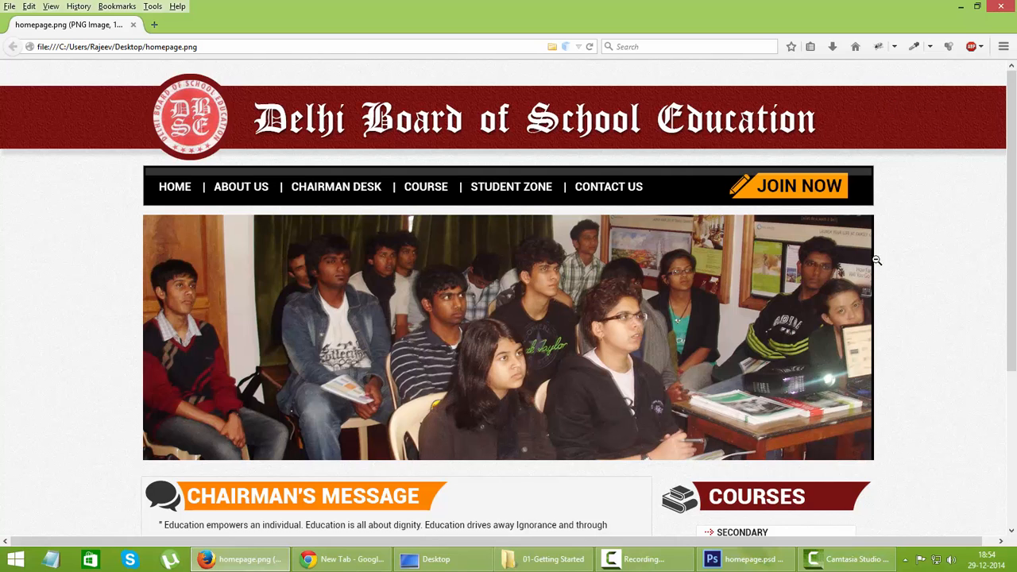
{"action": "scroll", "coordinate": [874, 258], "scroll_direction": "down", "scroll_amount": 2}
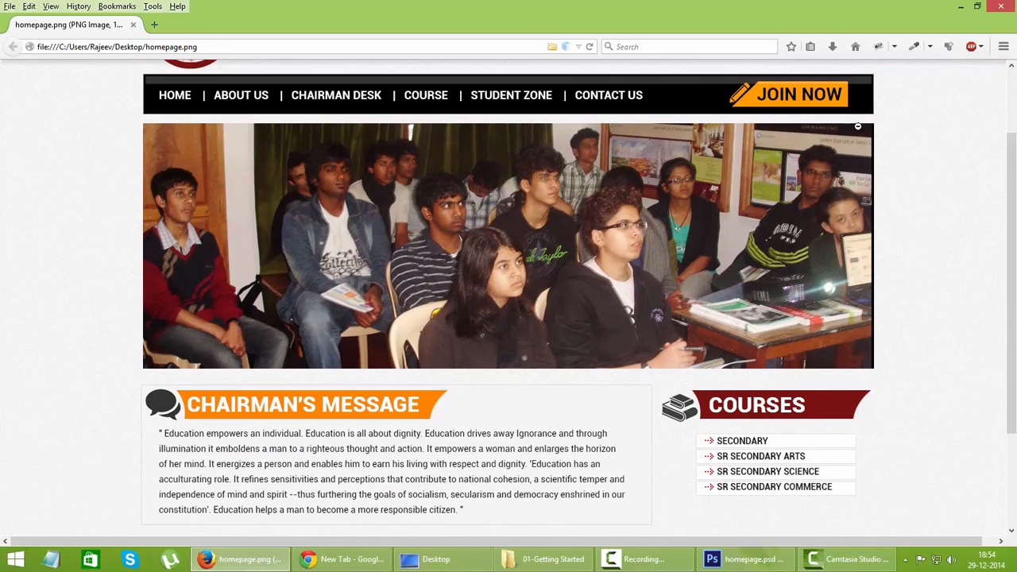
{"action": "scroll", "coordinate": [1011, 318], "scroll_direction": "down", "scroll_amount": 3}
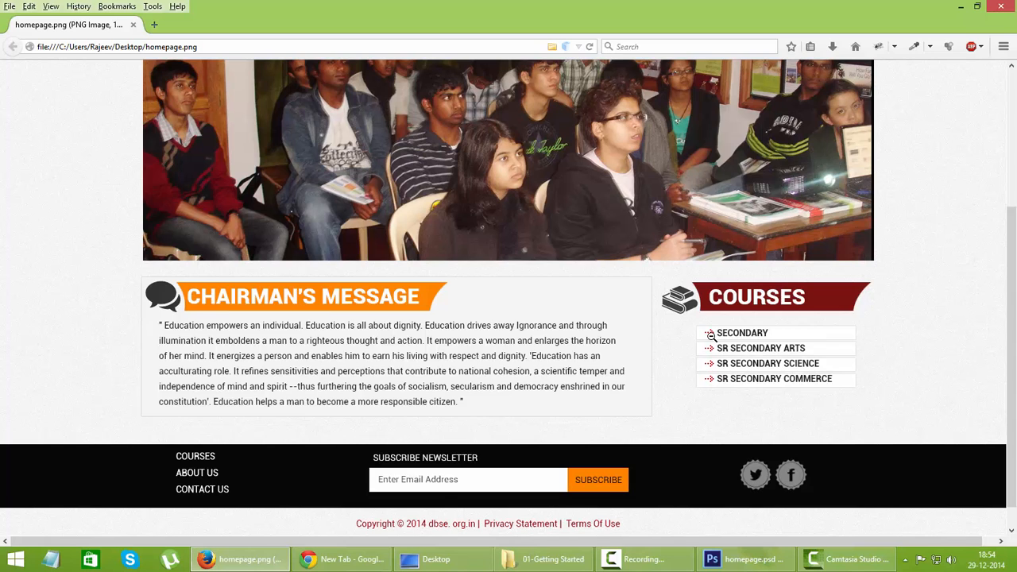
{"action": "scroll", "coordinate": [960, 416], "scroll_direction": "down", "scroll_amount": 1}
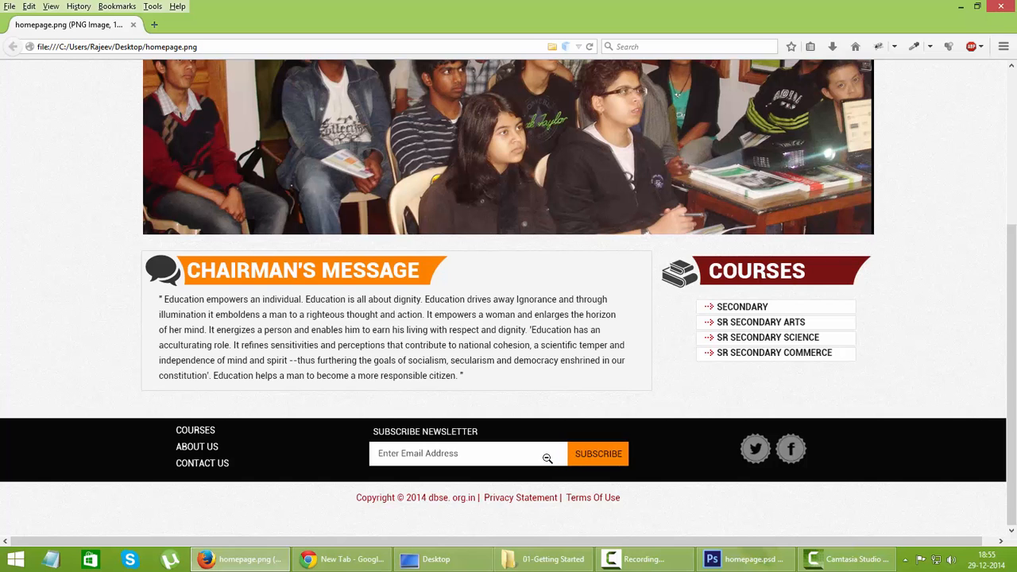
{"action": "scroll", "coordinate": [890, 355], "scroll_direction": "up", "scroll_amount": 5}
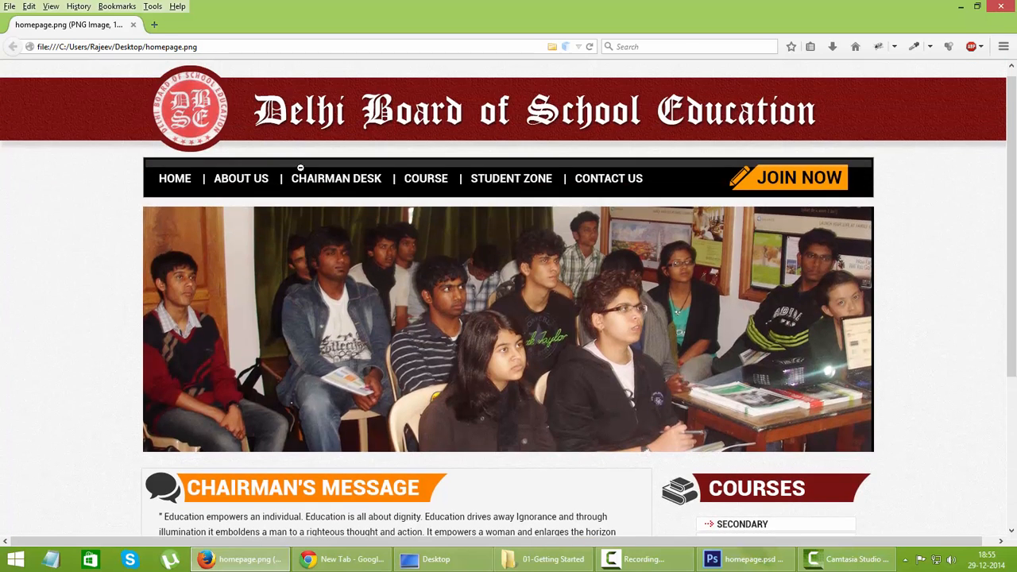
- Switch to Photoshop and activate the Move tool with Auto-Select set to Layer
{"action": "left_click", "coordinate": [735, 561]}
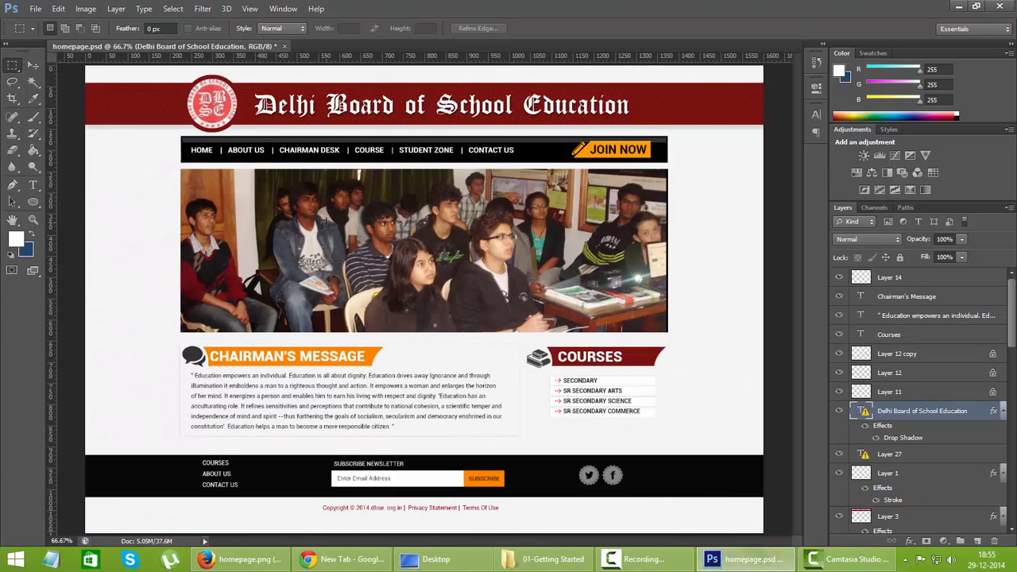
{"action": "left_click", "coordinate": [34, 64]}
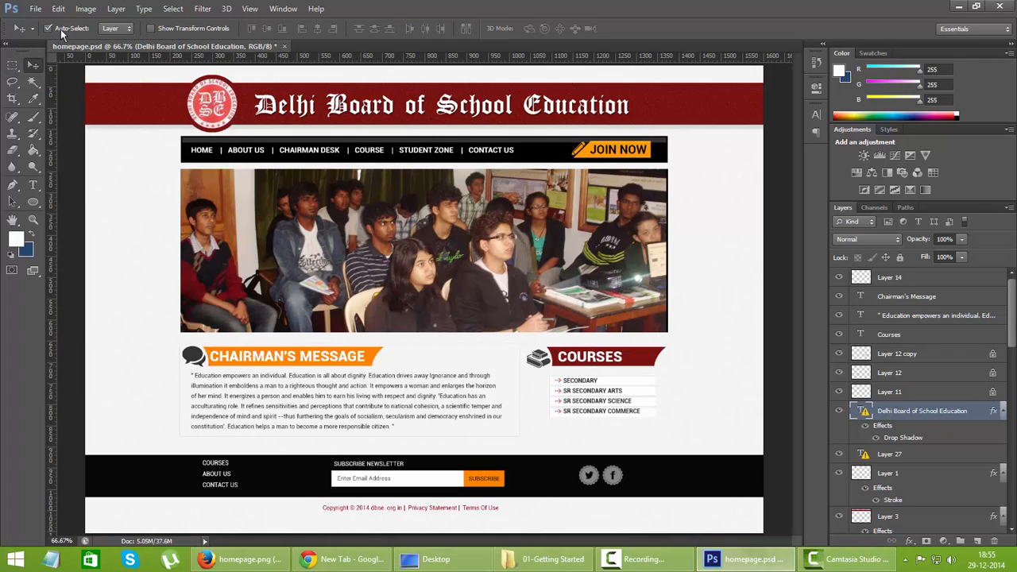
{"action": "left_click", "coordinate": [127, 30]}
{"action": "left_click", "coordinate": [125, 30]}
- Select the round header logo's layer on the canvas and check it by hiding and showing it
{"action": "left_click", "coordinate": [213, 109]}
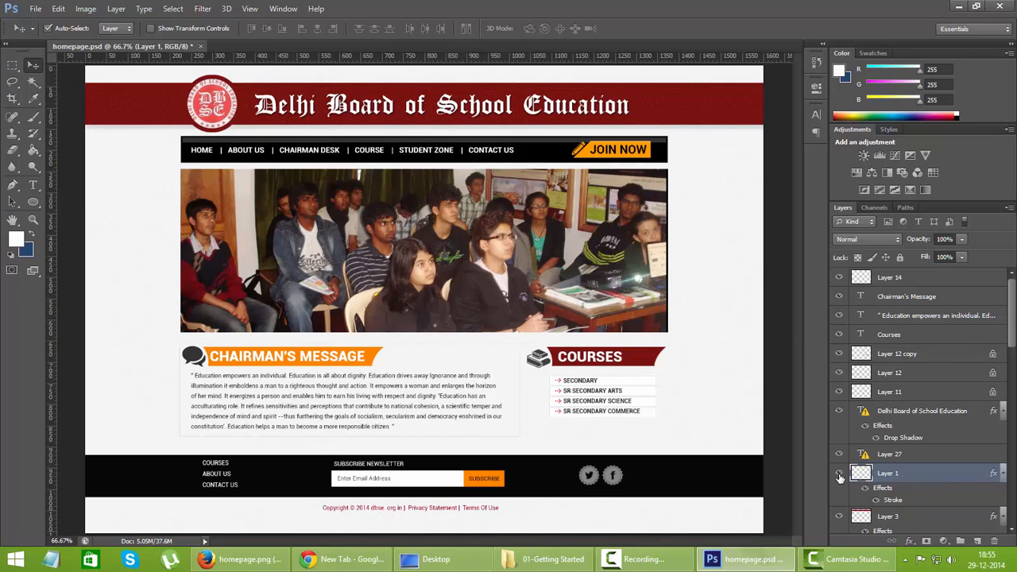
{"action": "left_click", "coordinate": [840, 474]}
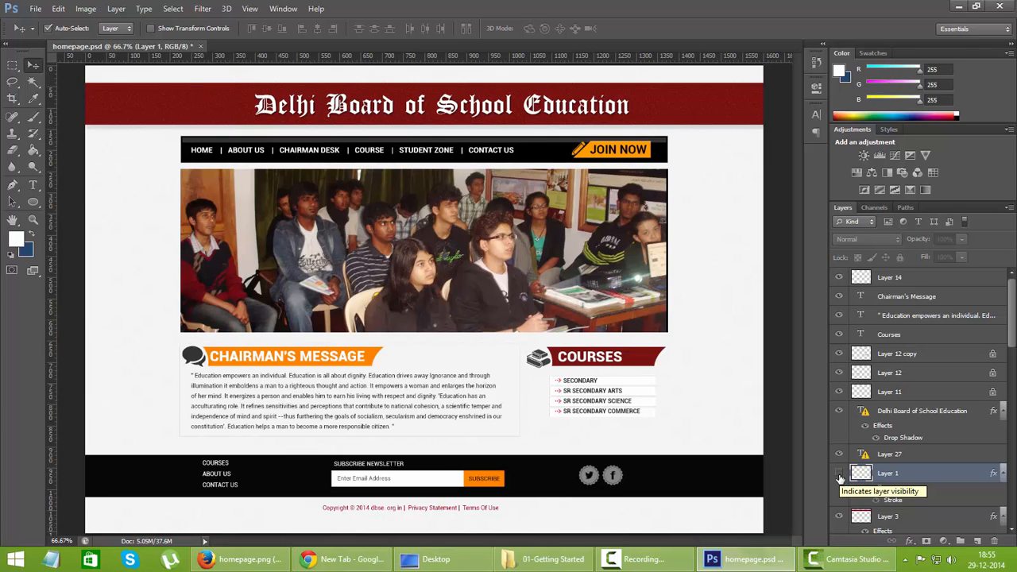
{"action": "left_click", "coordinate": [840, 475]}
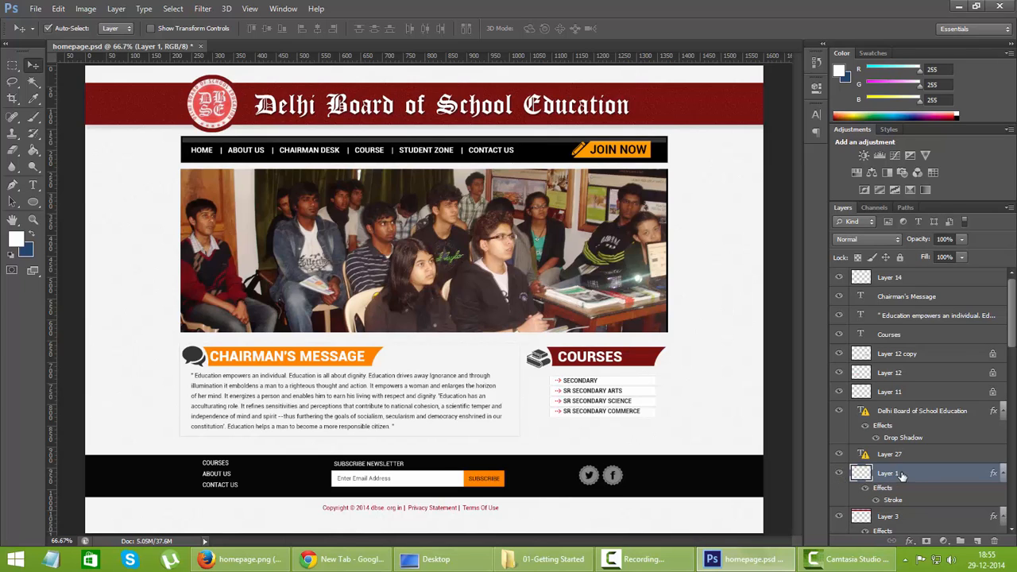
- Duplicate the logo layer into a new document
{"action": "right_click", "coordinate": [959, 475]}
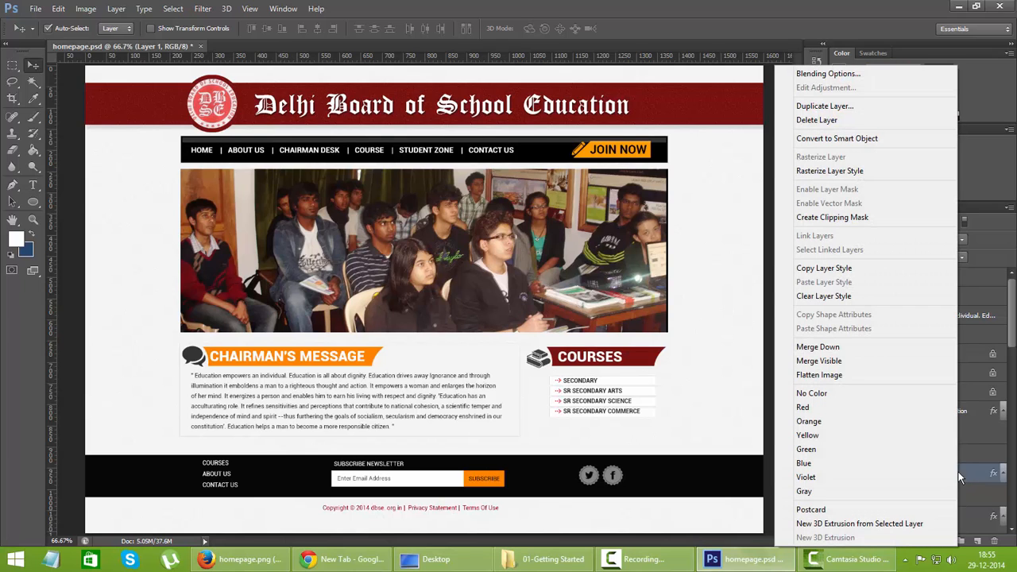
{"action": "left_click", "coordinate": [842, 108]}
{"action": "left_click", "coordinate": [510, 219]}
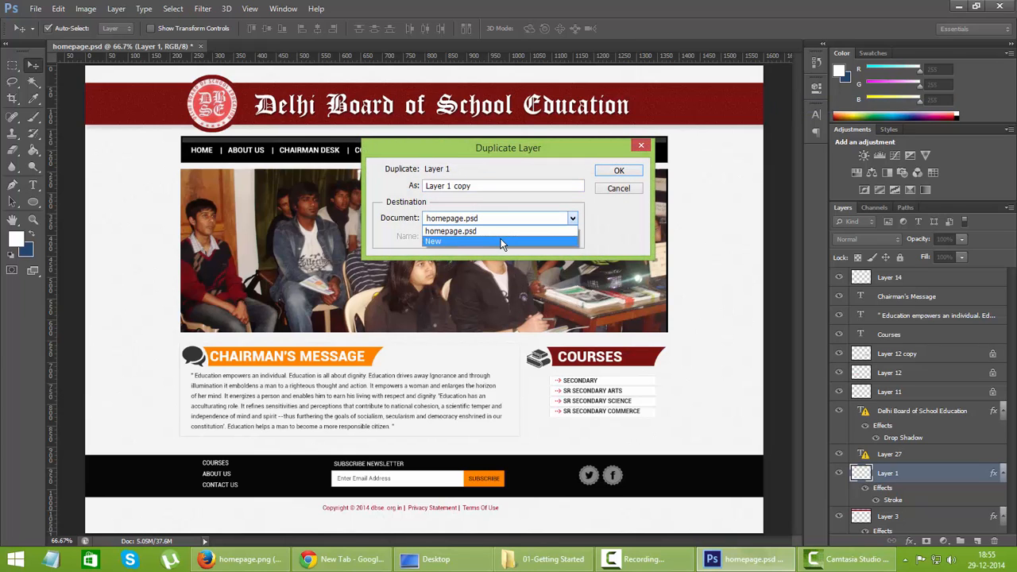
{"action": "left_click", "coordinate": [502, 242]}
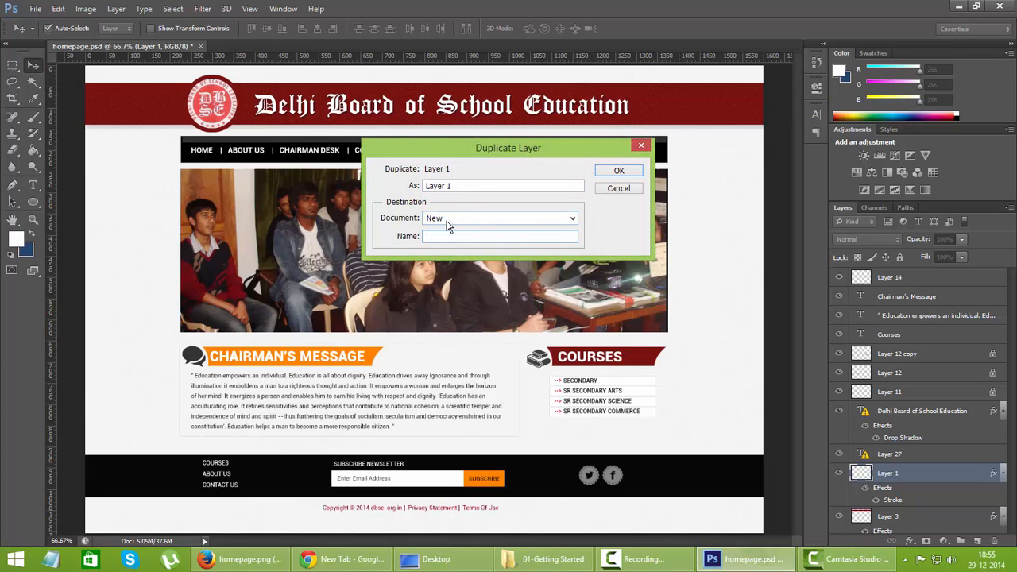
{"action": "left_click", "coordinate": [613, 168]}
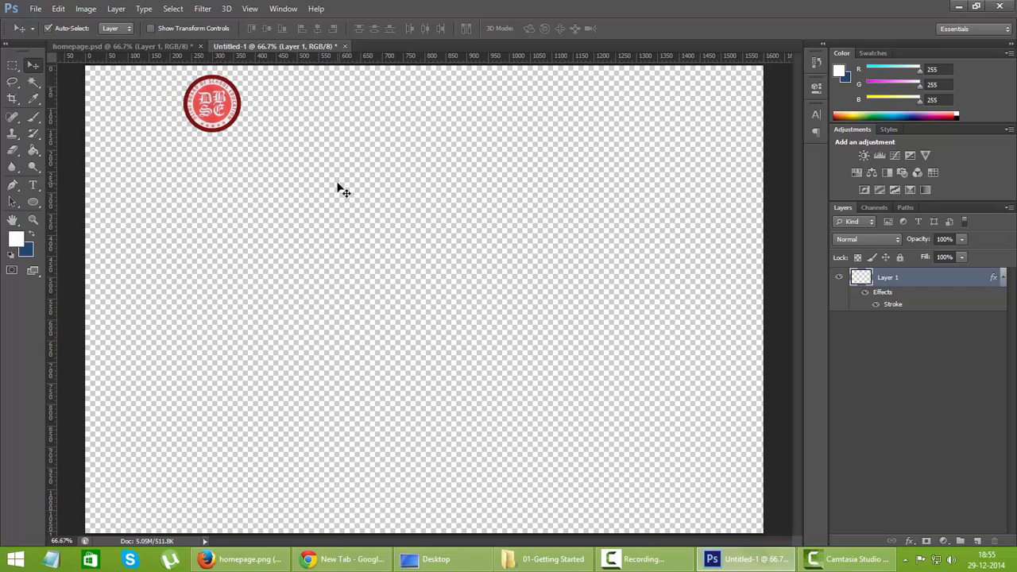
- Trim the new document to the logo, based on transparent pixels on all four sides
{"action": "left_click", "coordinate": [84, 11]}
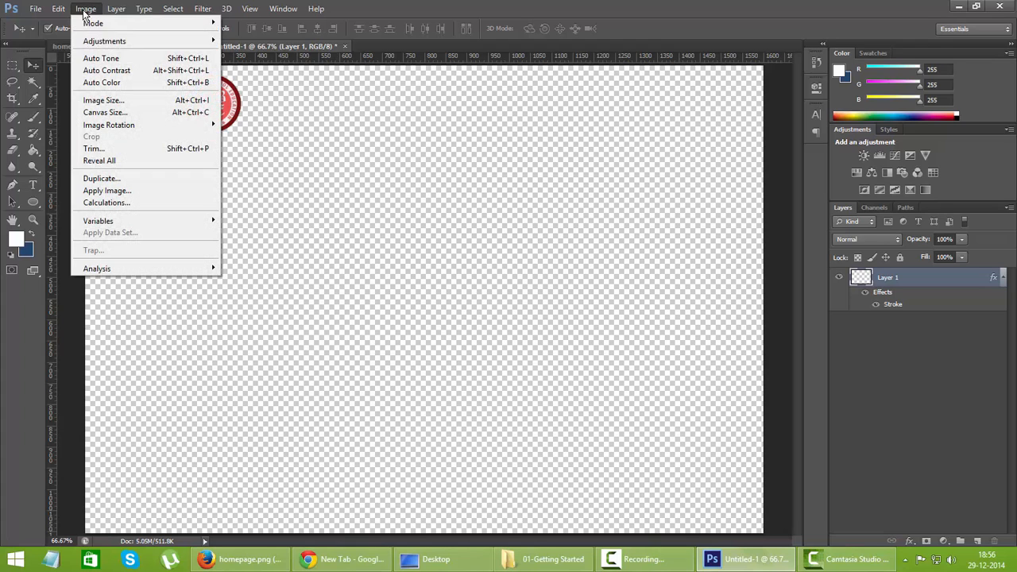
{"action": "left_click", "coordinate": [93, 148]}
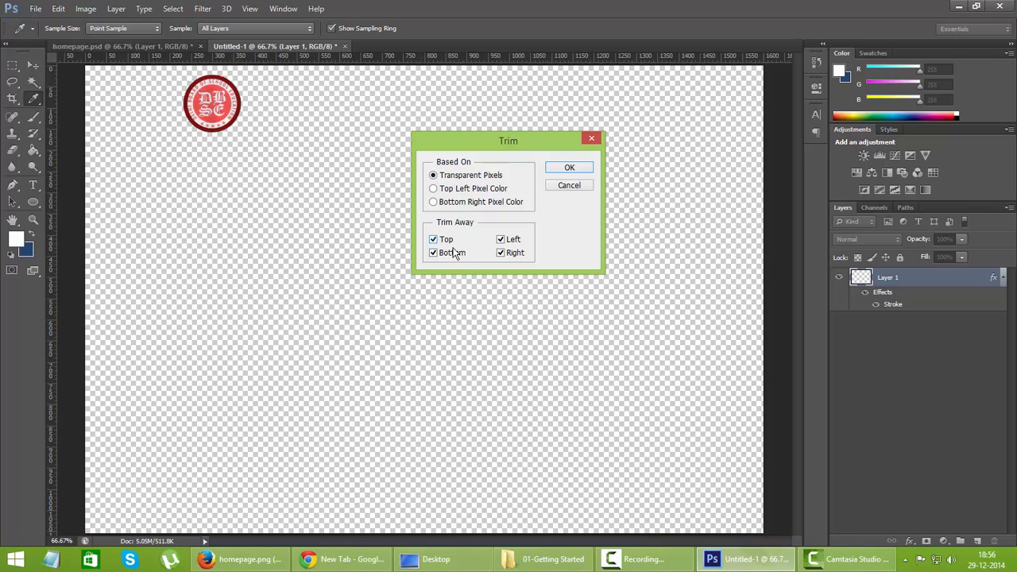
{"action": "left_click", "coordinate": [564, 168]}
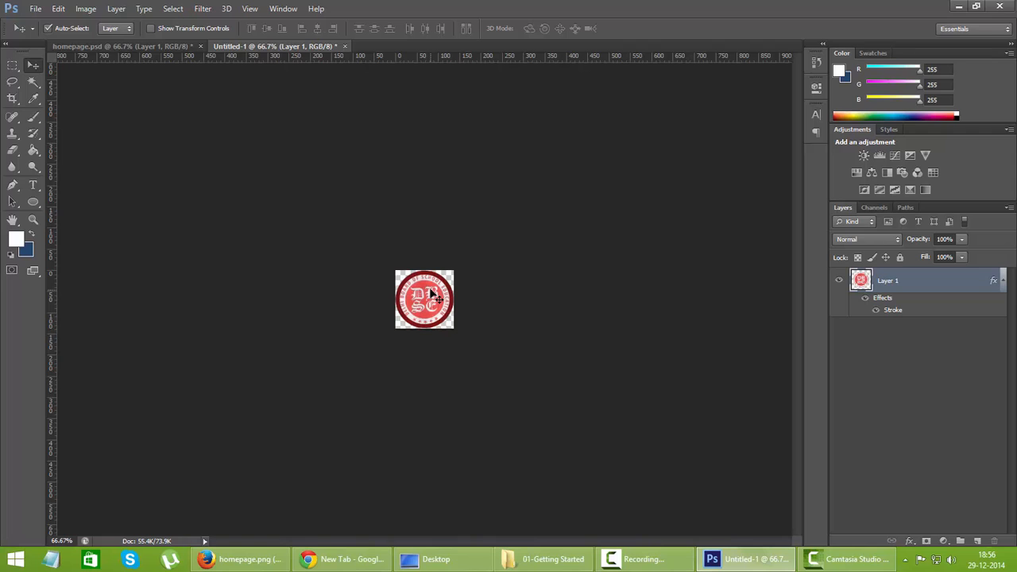
- Inspect the trimmed logo at 100% by switching its Stroke effect off and on again
{"action": "key", "text": "ctrl+plus"}
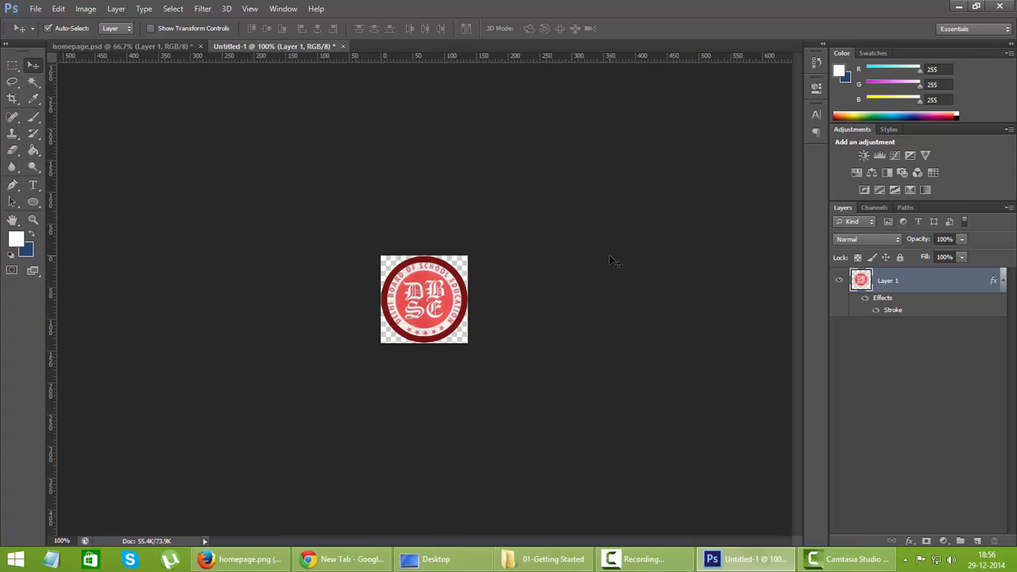
{"action": "left_click", "coordinate": [875, 310]}
{"action": "left_click", "coordinate": [877, 313]}
- Start a PNG-24 web export of the logo and create a Desktop folder named images as its destination
{"action": "left_click", "coordinate": [36, 9]}
{"action": "left_click", "coordinate": [73, 184]}
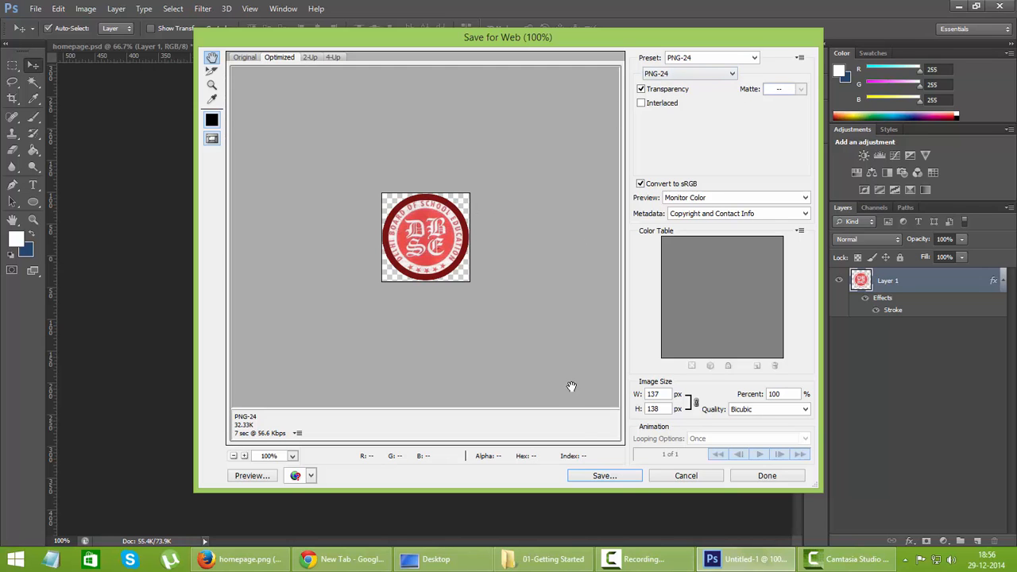
{"action": "left_click", "coordinate": [604, 474]}
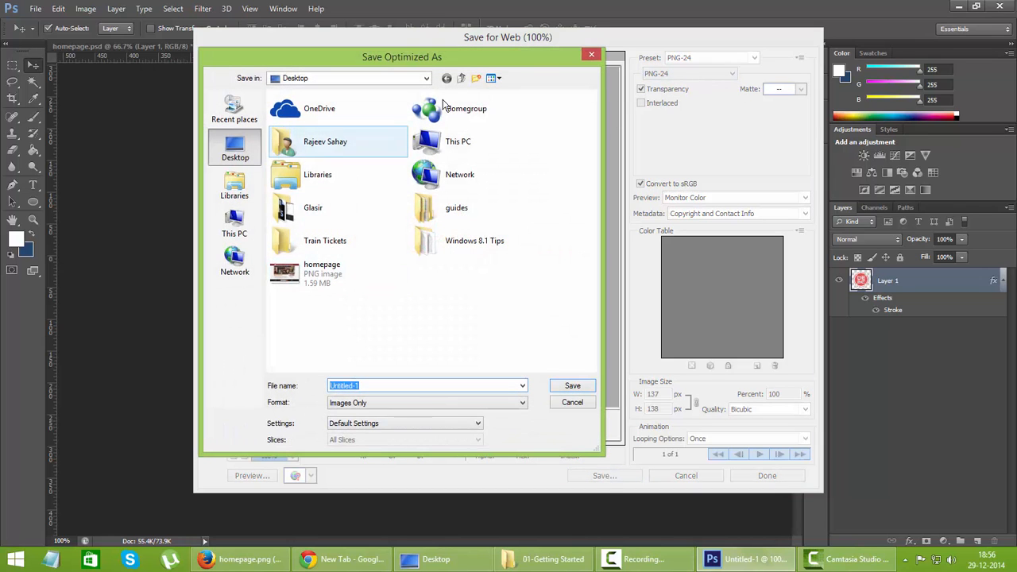
{"action": "left_click", "coordinate": [474, 76]}
{"action": "type", "text": "i"}
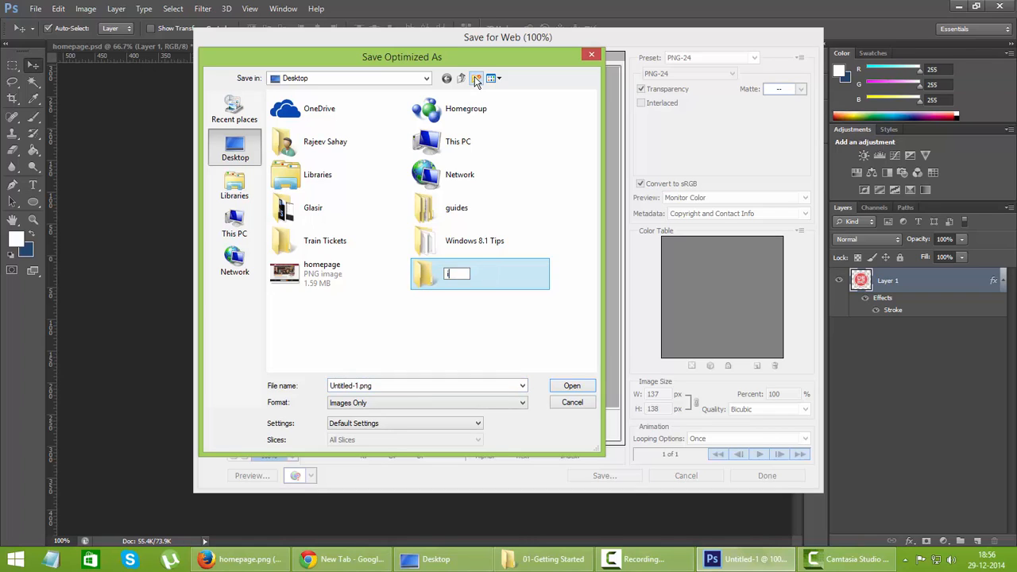
{"action": "type", "text": "mages"}
{"action": "key", "text": "Return"}
{"action": "key", "text": "Return"}
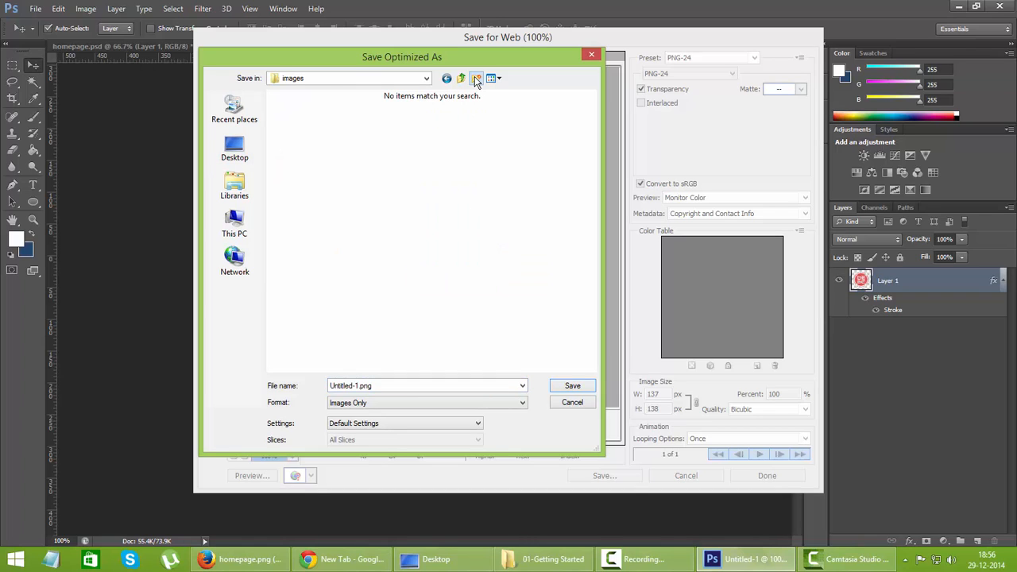
- Save the export under the file name logo and close the temporary logo document without saving it
{"action": "left_click", "coordinate": [382, 386]}
{"action": "type", "text": "logo"}
{"action": "key", "text": "Return"}
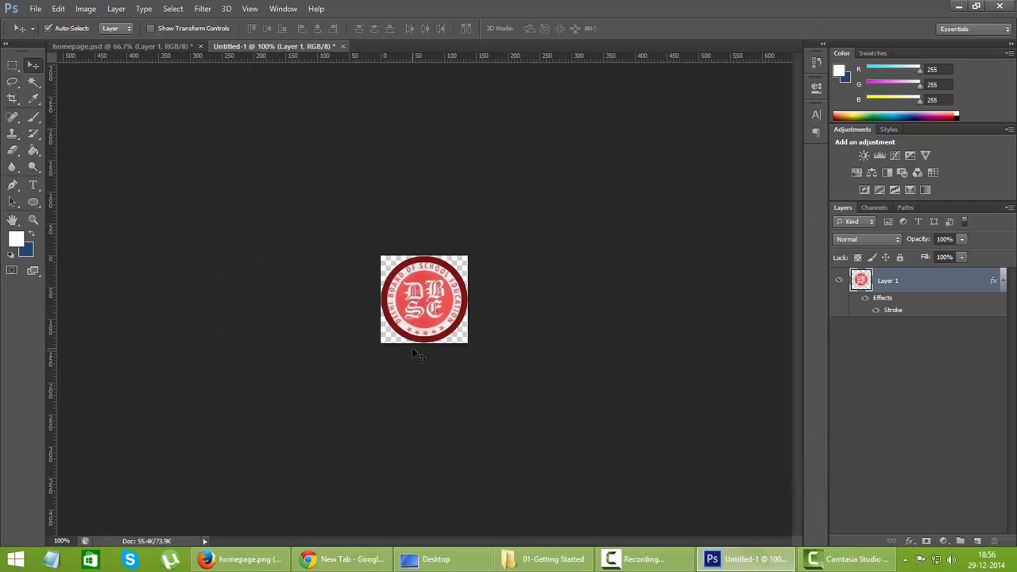
{"action": "key", "text": "ctrl+w"}
{"action": "left_click", "coordinate": [499, 213]}
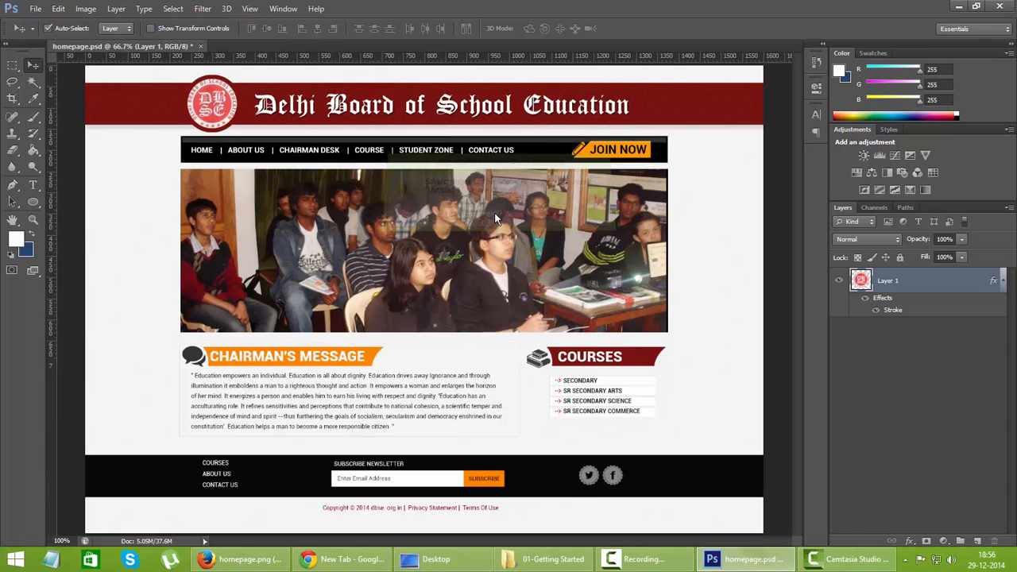
- Switch to the Desktop folder, open the images folder and view the exported logo in the photo viewer
{"action": "left_click", "coordinate": [435, 559]}
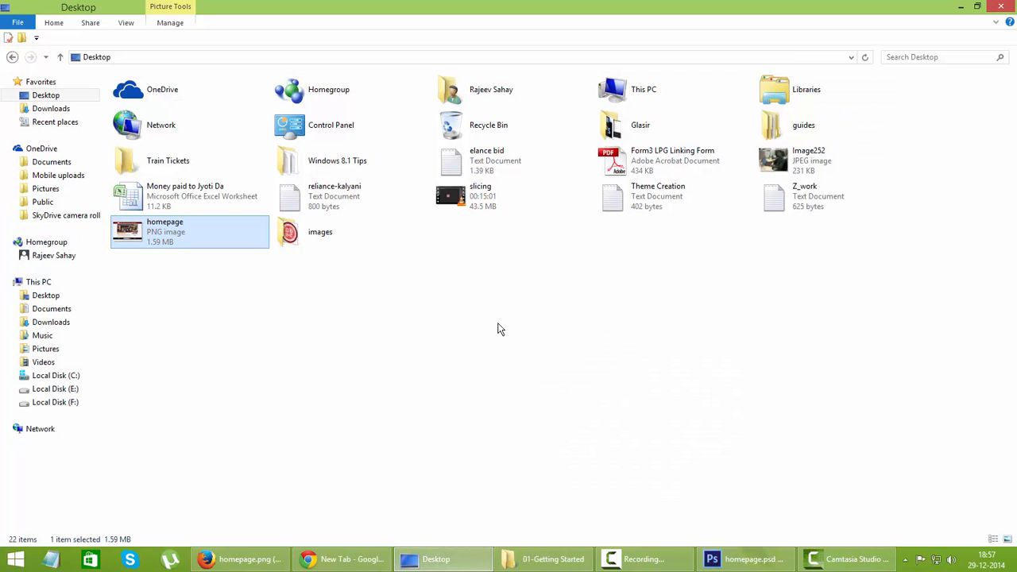
{"action": "double_click", "coordinate": [333, 249]}
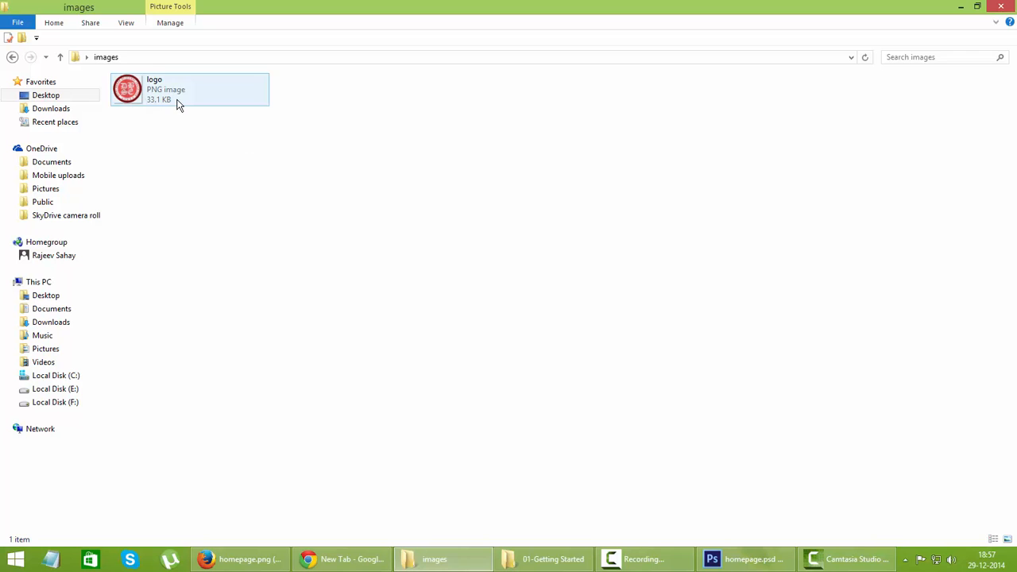
{"action": "double_click", "coordinate": [179, 106]}
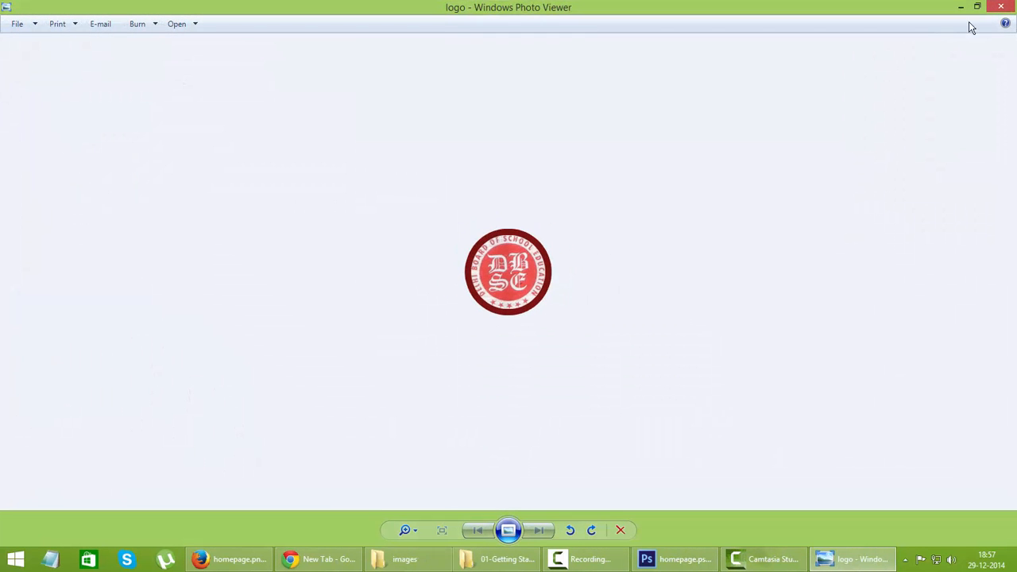
- Close the photo viewer, return to Photoshop, and select the red header background layer, toggling its visibility off and on
{"action": "left_click", "coordinate": [1000, 8]}
{"action": "left_click", "coordinate": [747, 558]}
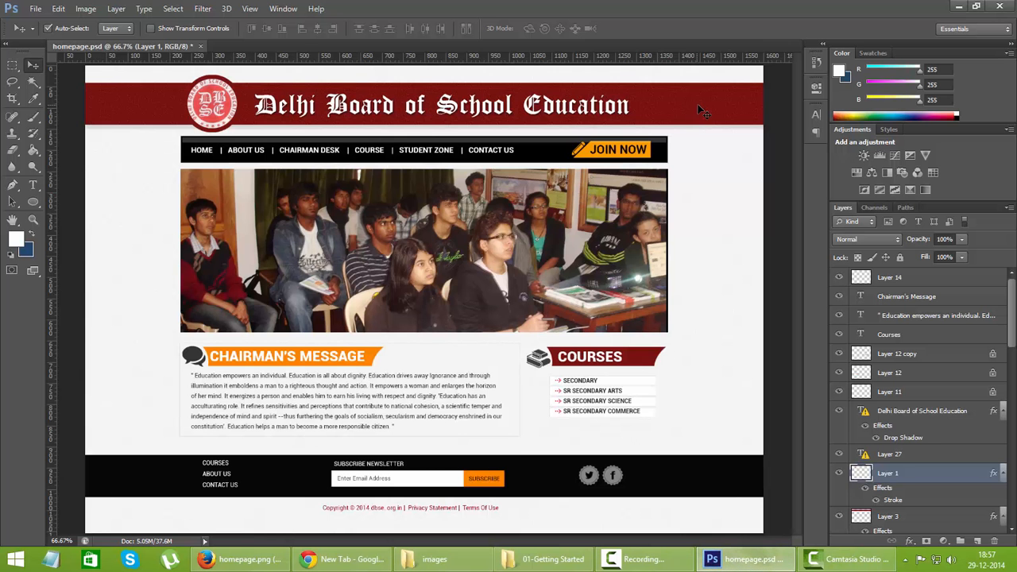
{"action": "key", "text": "alt+bracketleft"}
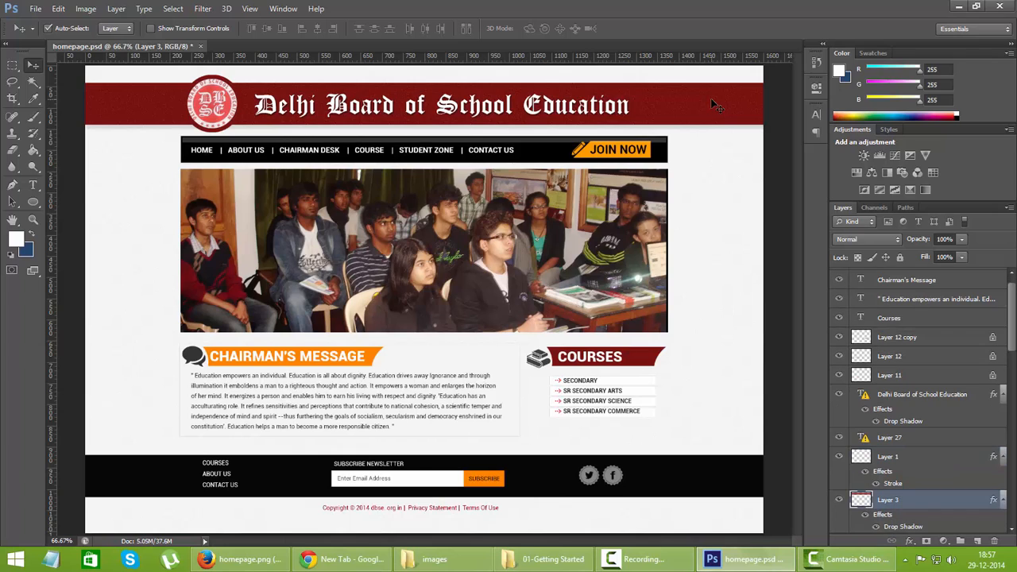
{"action": "scroll", "coordinate": [926, 449], "scroll_direction": "down", "scroll_amount": 2}
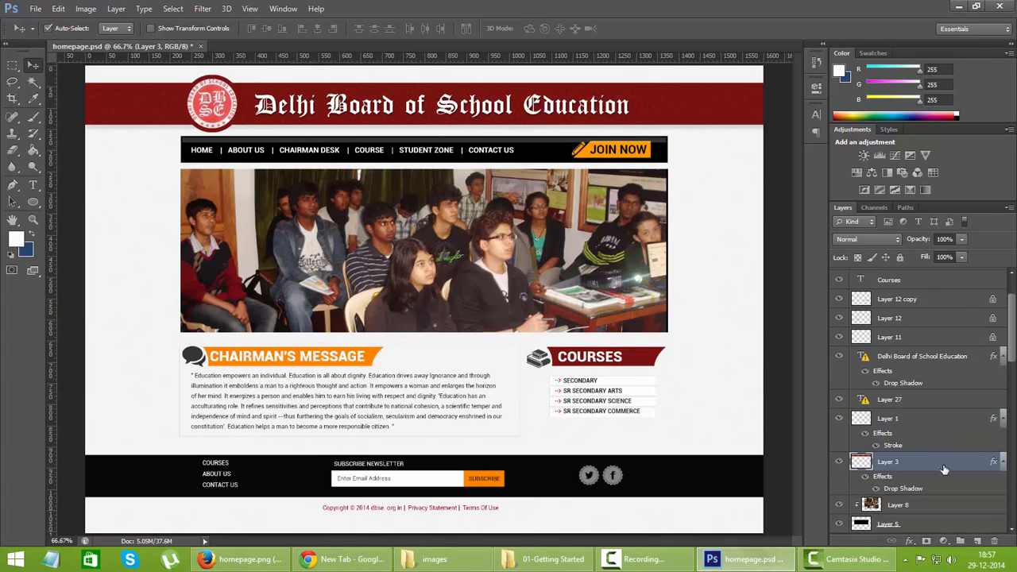
{"action": "left_click", "coordinate": [840, 462]}
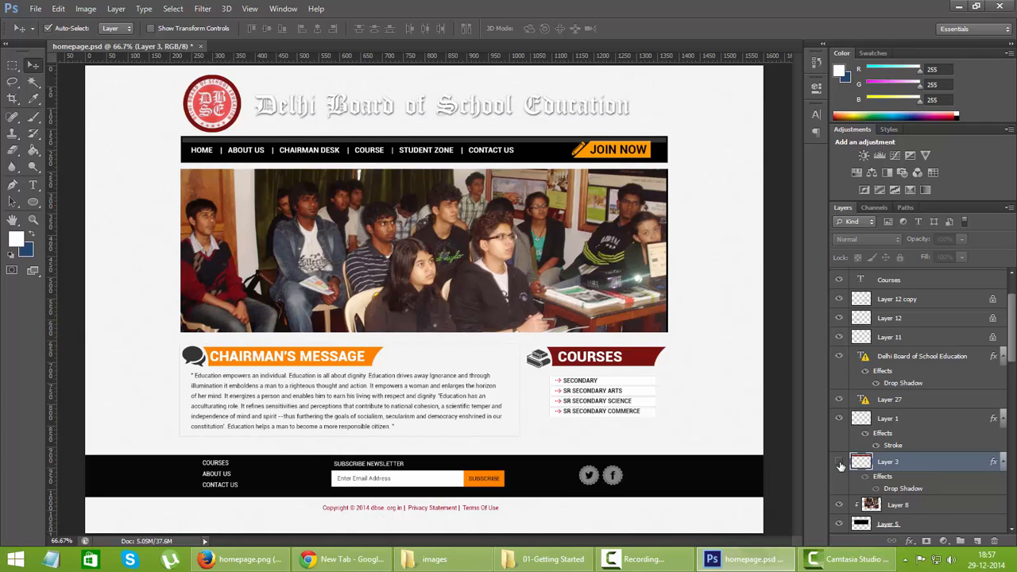
{"action": "left_click", "coordinate": [840, 463]}
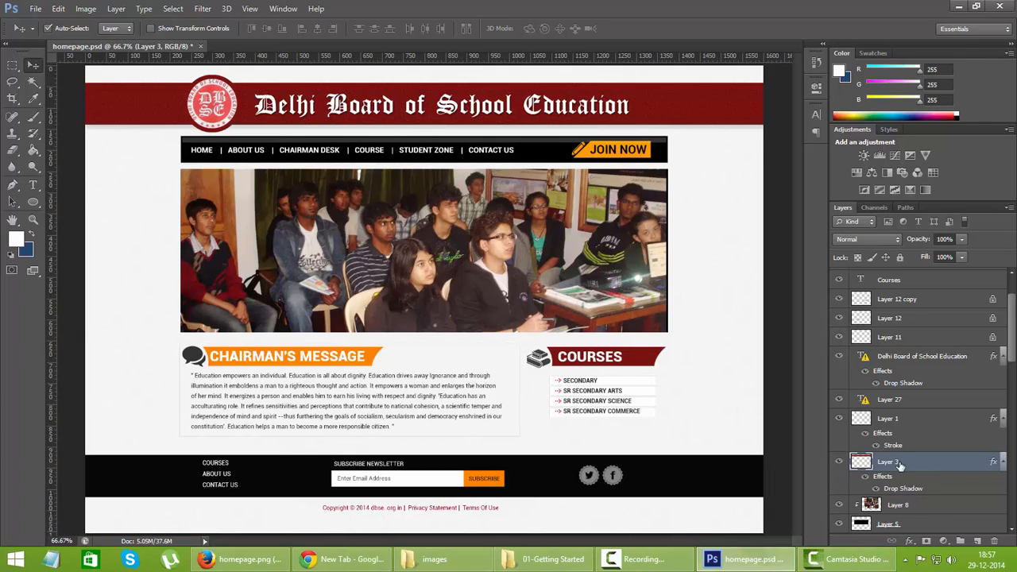
- Duplicate the red header background layer, Layer 3, into a new document
{"action": "right_click", "coordinate": [973, 467]}
{"action": "left_click", "coordinate": [874, 119]}
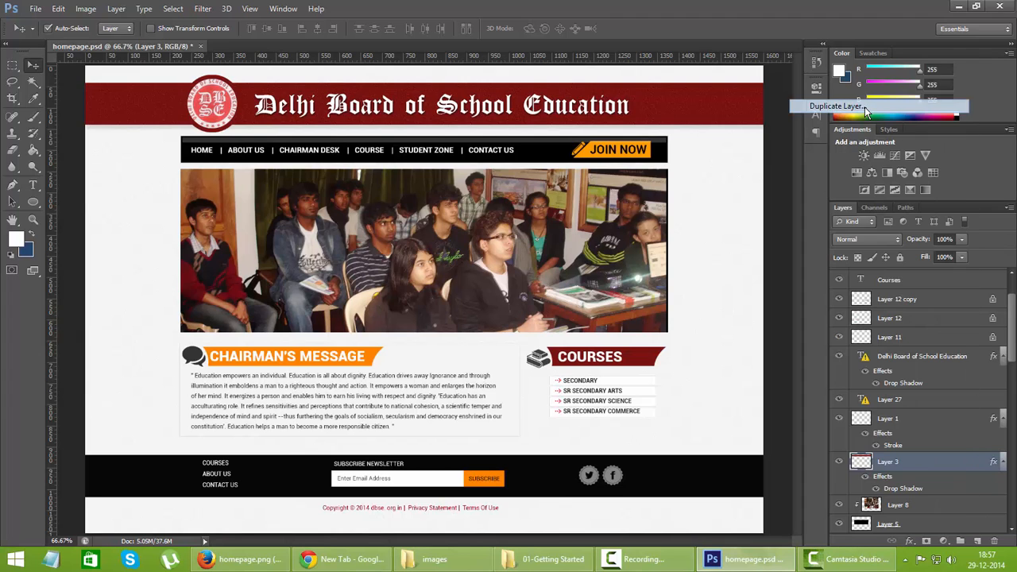
{"action": "left_click", "coordinate": [499, 219]}
{"action": "left_click", "coordinate": [497, 242]}
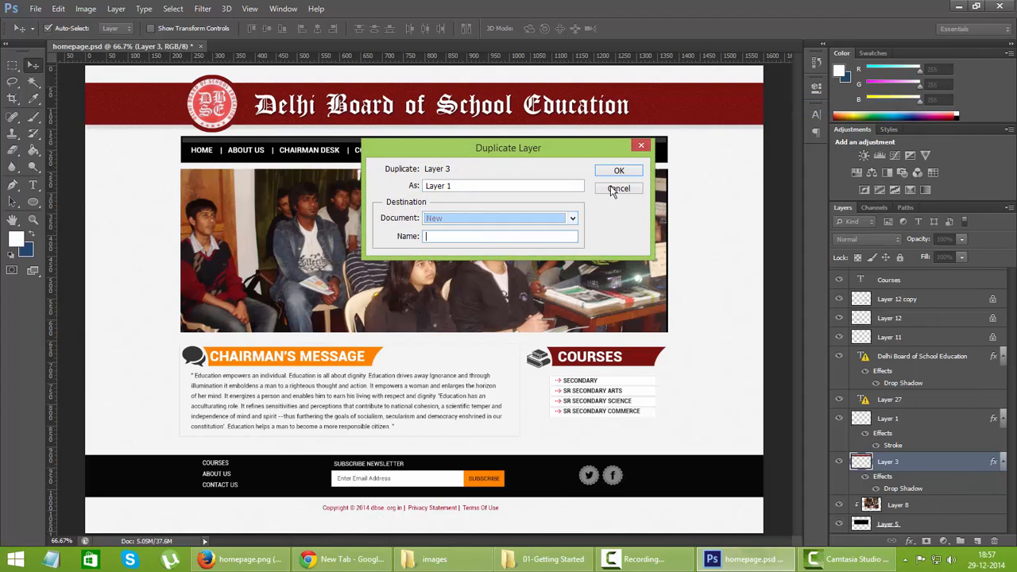
{"action": "left_click", "coordinate": [620, 171]}
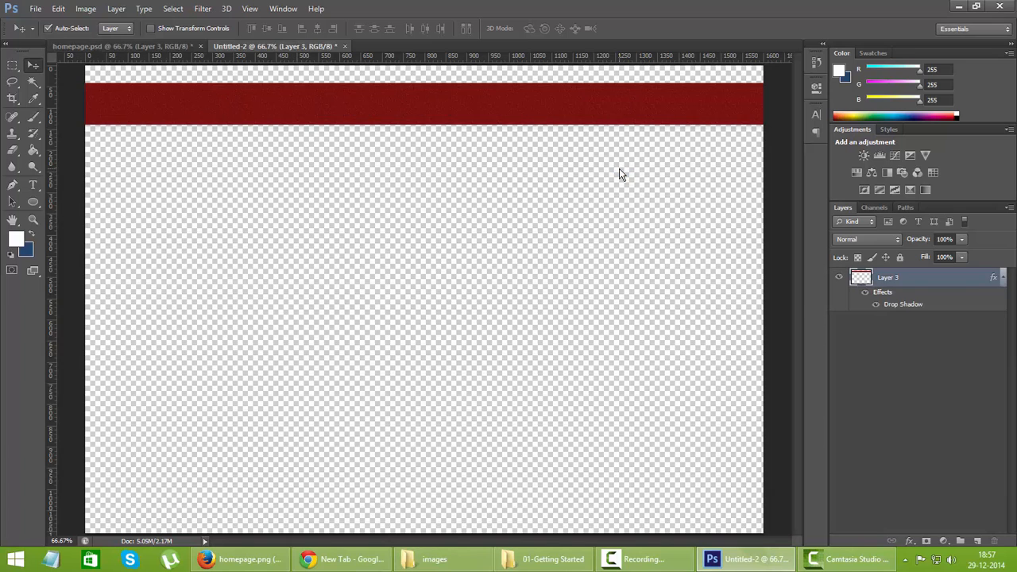
- Trim the transparent pixels from all sides of the header document and compare it with homepage.png in Firefox
{"action": "left_click", "coordinate": [86, 9]}
{"action": "left_click", "coordinate": [148, 153]}
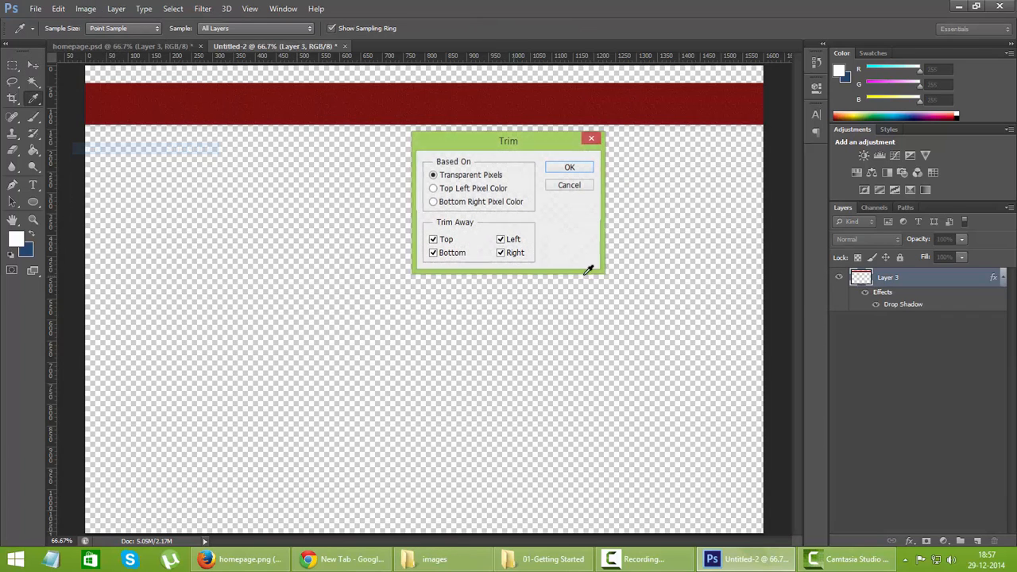
{"action": "left_click", "coordinate": [570, 167]}
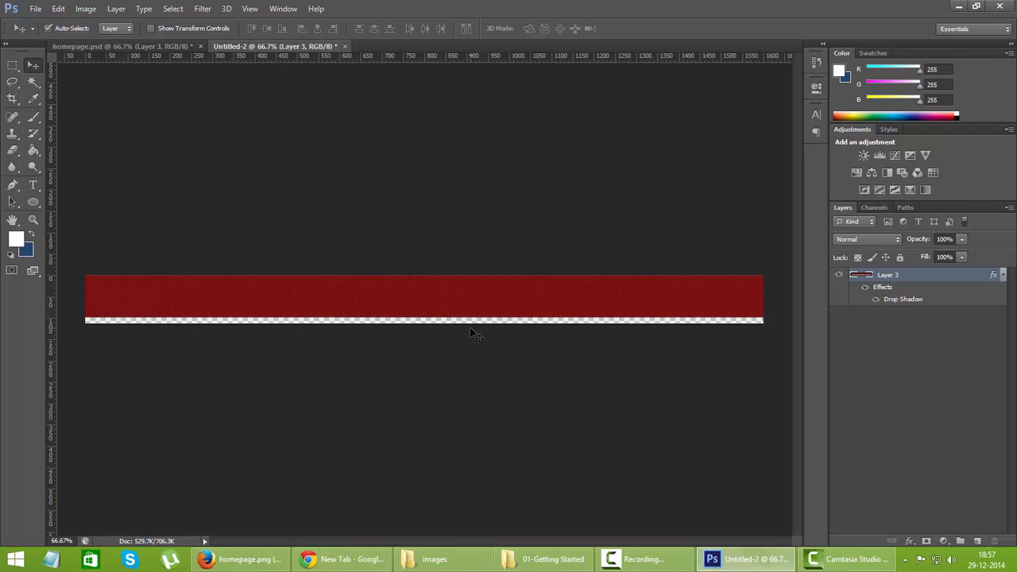
{"action": "left_click", "coordinate": [247, 560]}
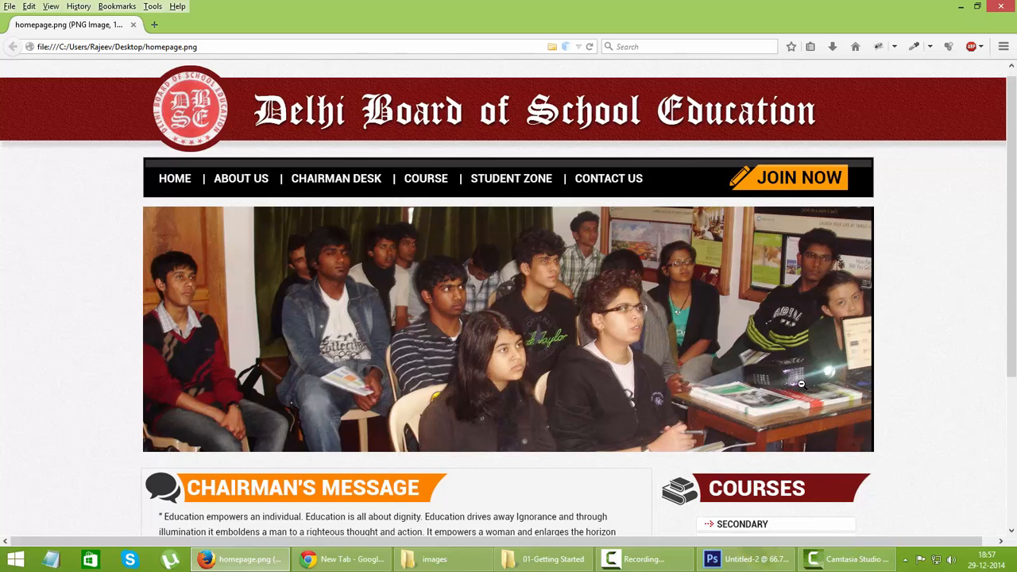
{"action": "left_click", "coordinate": [745, 562]}
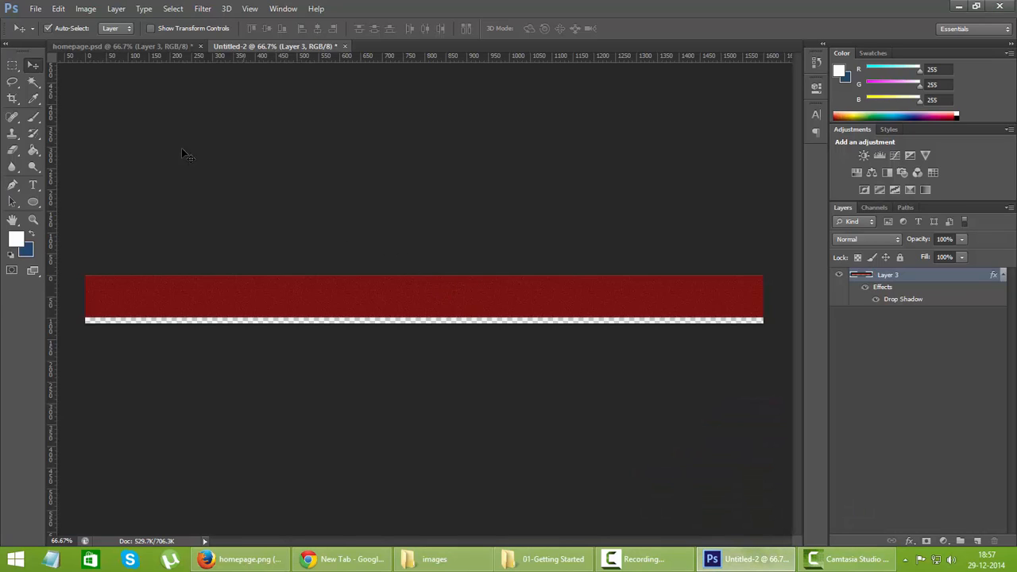
- Export the header background for web as a PNG-24 named header bg in the images folder, and close its document without saving
{"action": "left_click", "coordinate": [34, 11]}
{"action": "left_click", "coordinate": [80, 182]}
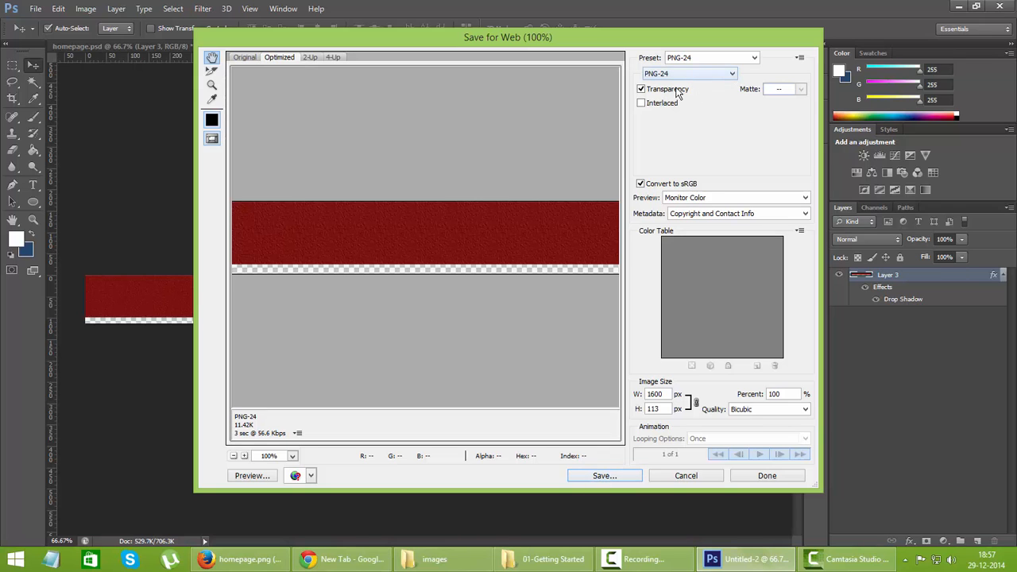
{"action": "left_click", "coordinate": [603, 477]}
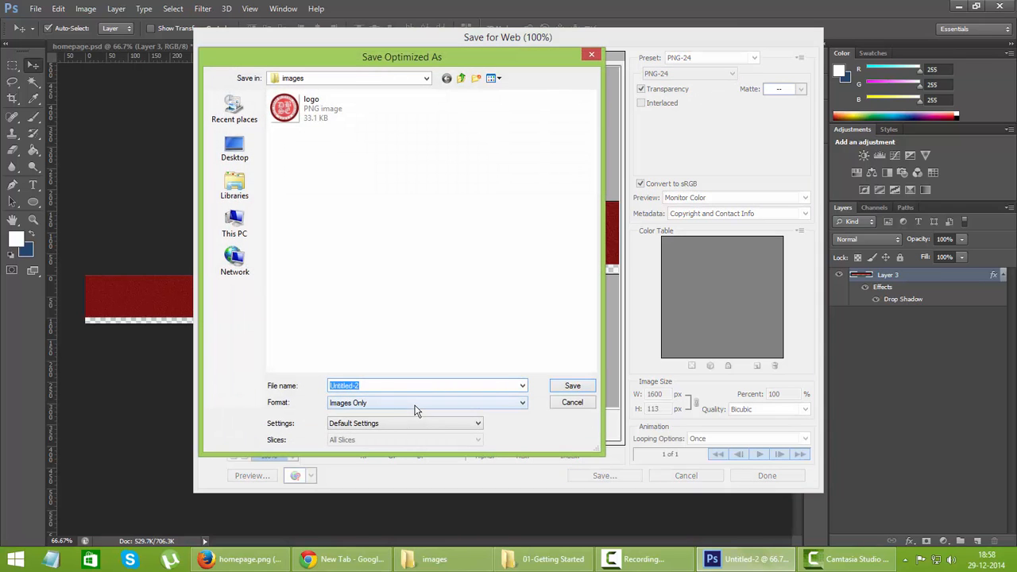
{"action": "type", "text": "header bg"}
{"action": "key", "text": "Return"}
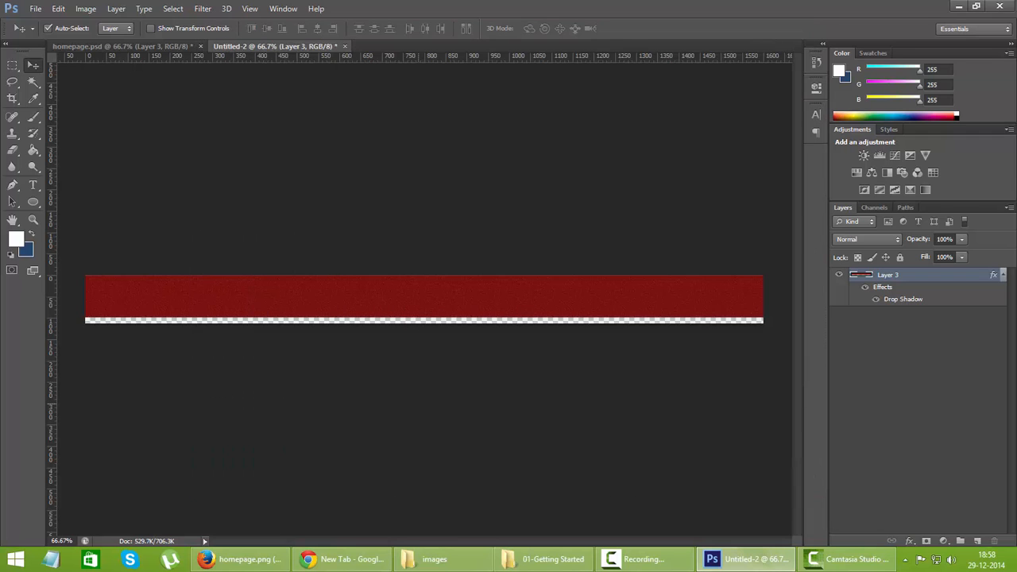
{"action": "key", "text": "ctrl+w"}
{"action": "key", "text": "n"}
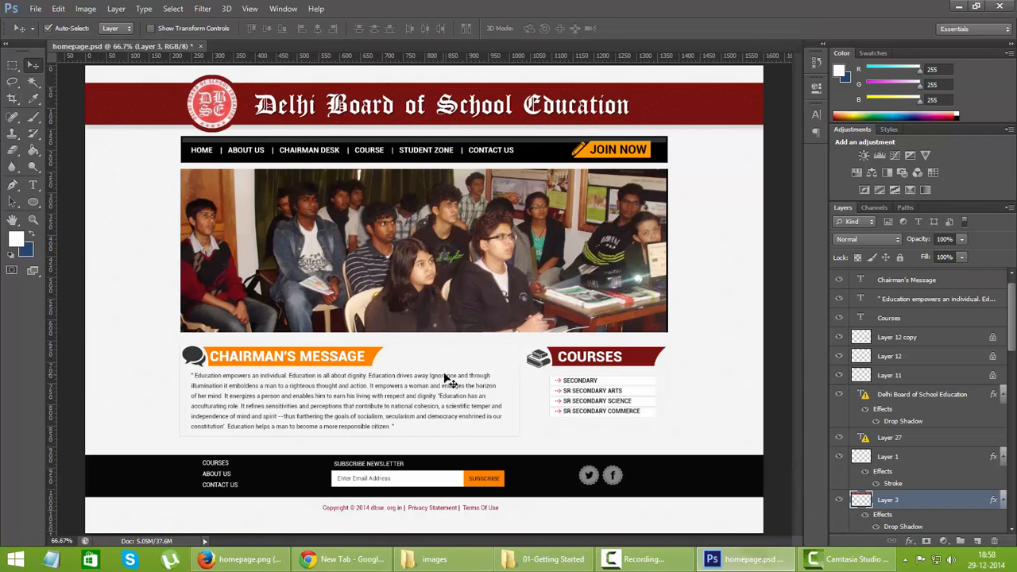
- Identify the orange background layer of the Join Now button by switching its visibility off and on
{"action": "left_click", "coordinate": [594, 162]}
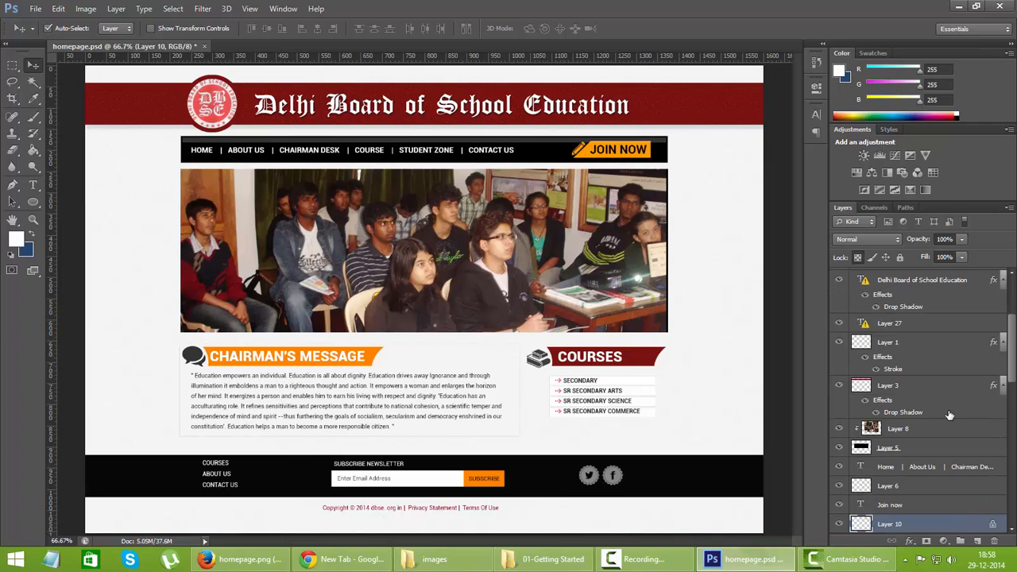
{"action": "scroll", "coordinate": [945, 412], "scroll_direction": "down", "scroll_amount": 3}
{"action": "scroll", "coordinate": [938, 411], "scroll_direction": "down", "scroll_amount": 2}
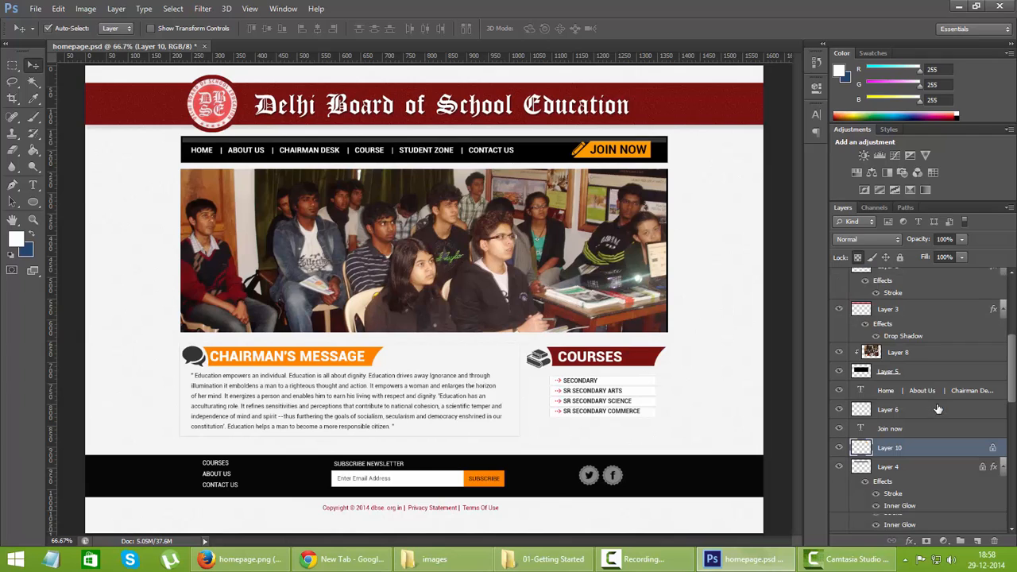
{"action": "left_click", "coordinate": [839, 430]}
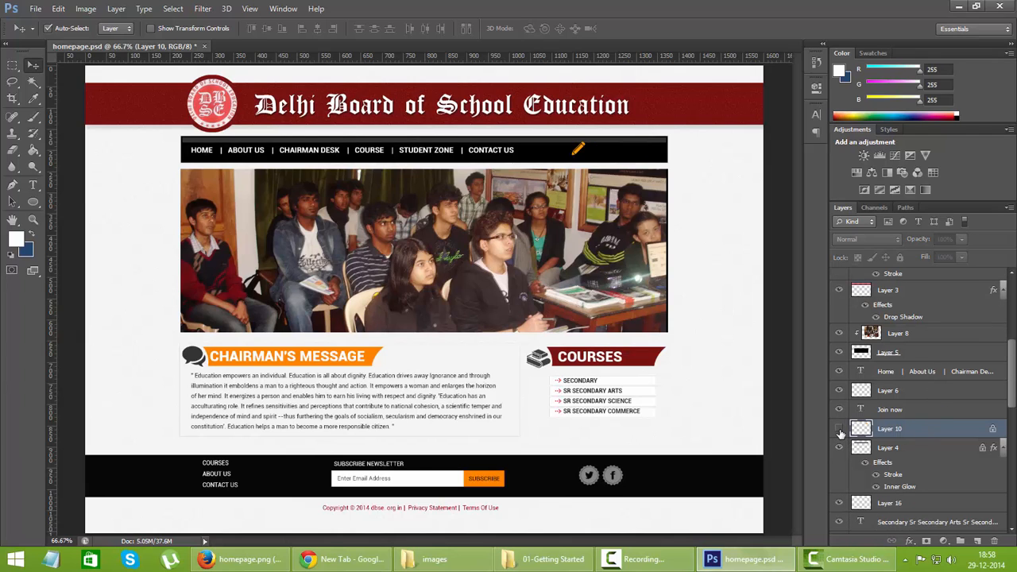
{"action": "left_click", "coordinate": [839, 430]}
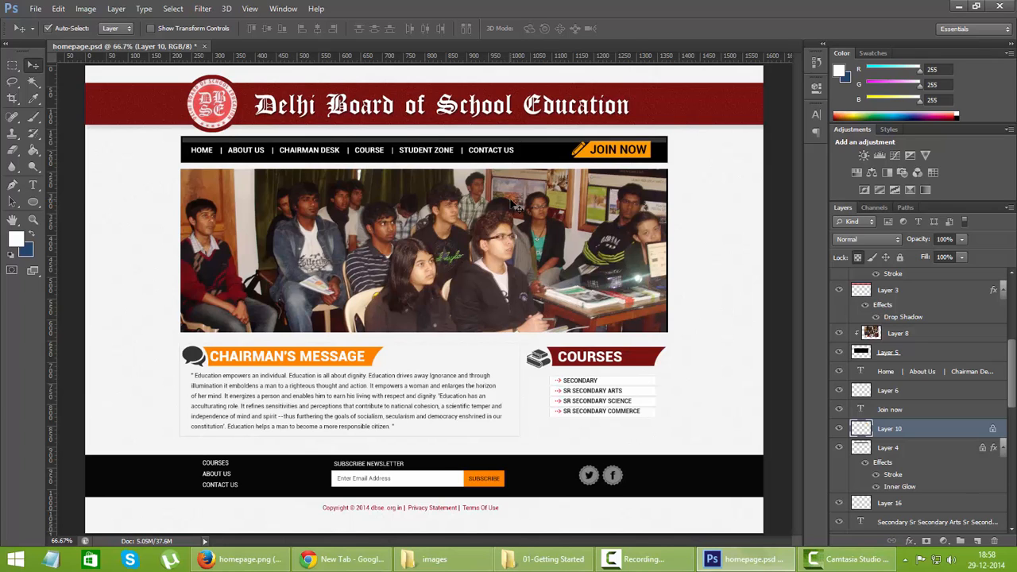
- Identify the pencil icon layer of the Join Now button at 100% by switching its visibility off and on
{"action": "key", "text": "ctrl+plus"}
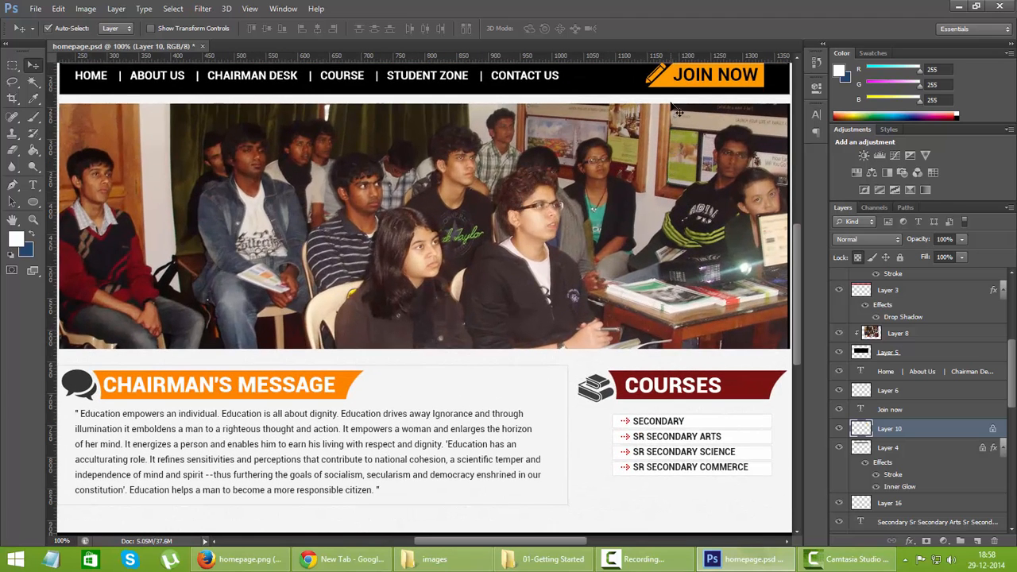
{"action": "left_click_drag", "start_coordinate": [689, 104], "coordinate": [620, 181]}
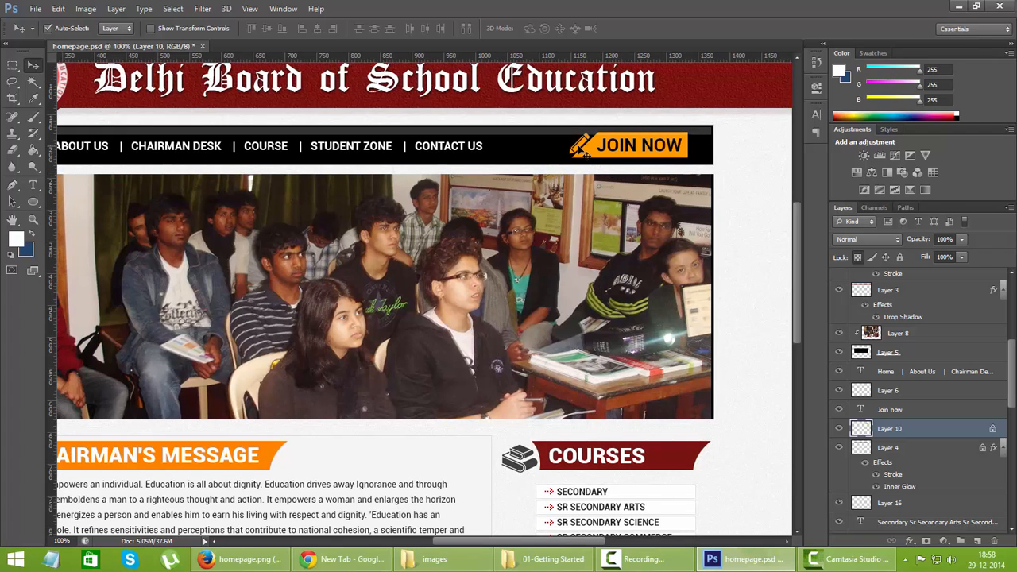
{"action": "left_click", "coordinate": [586, 156]}
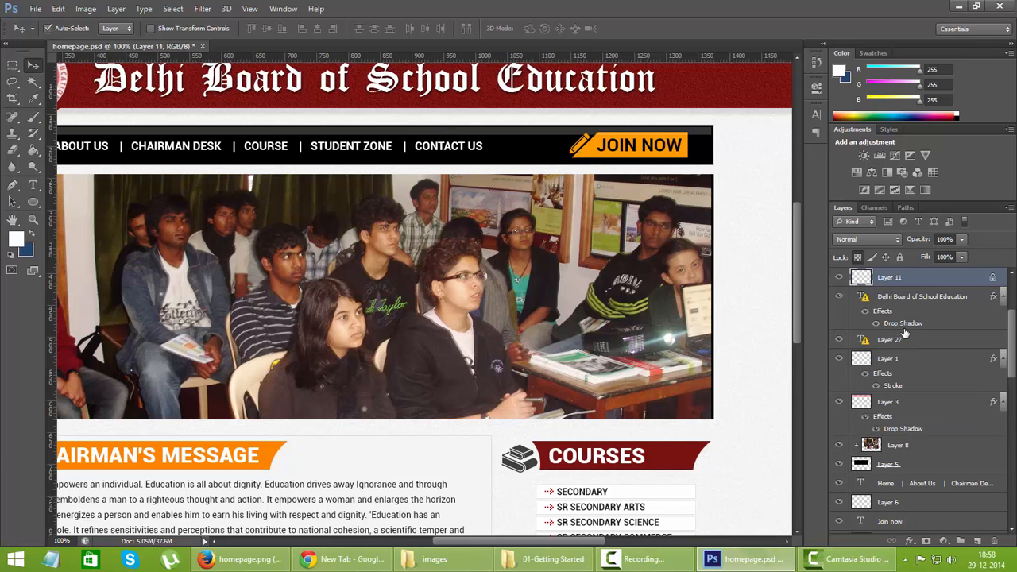
{"action": "left_click", "coordinate": [839, 278]}
{"action": "left_click", "coordinate": [839, 278]}
- Check the button's Layer 10 background and Join now text layers by hiding and showing each one
{"action": "left_click_drag", "start_coordinate": [1011, 329], "coordinate": [1011, 371]}
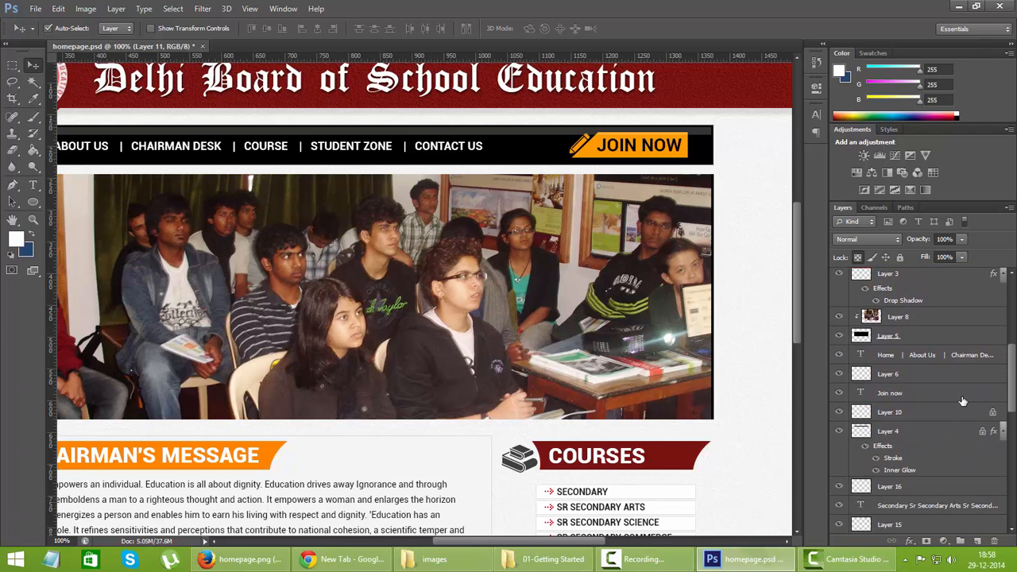
{"action": "left_click", "coordinate": [840, 413]}
{"action": "left_click", "coordinate": [840, 413]}
{"action": "left_click", "coordinate": [840, 395]}
{"action": "left_click", "coordinate": [840, 395]}
- Duplicate the Join Now button's Layer 10 background, Join now text and Layer 11 pencil icon together into a new document
{"action": "left_click", "coordinate": [937, 413]}
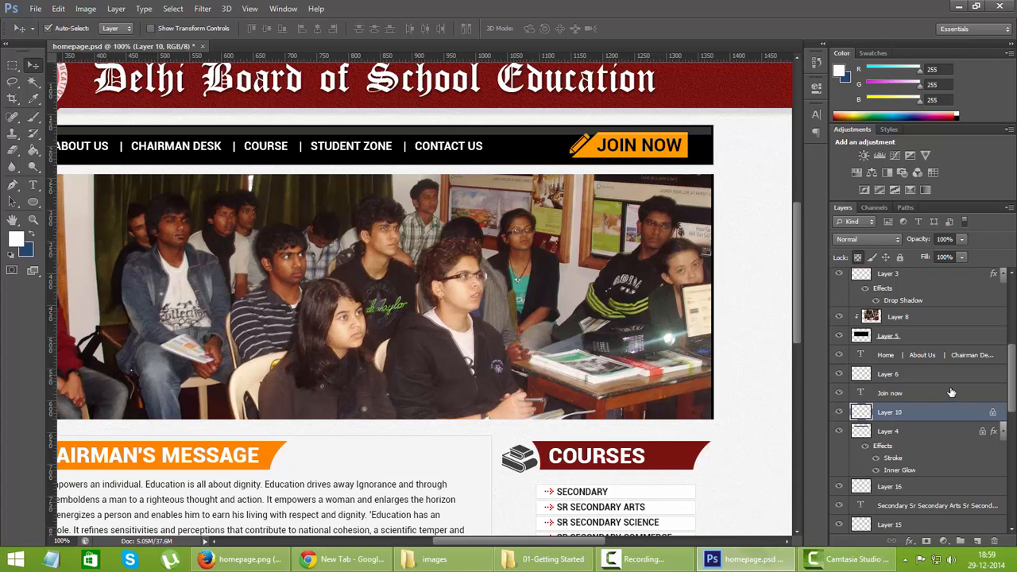
{"action": "left_click", "coordinate": [955, 396], "text": "ctrl"}
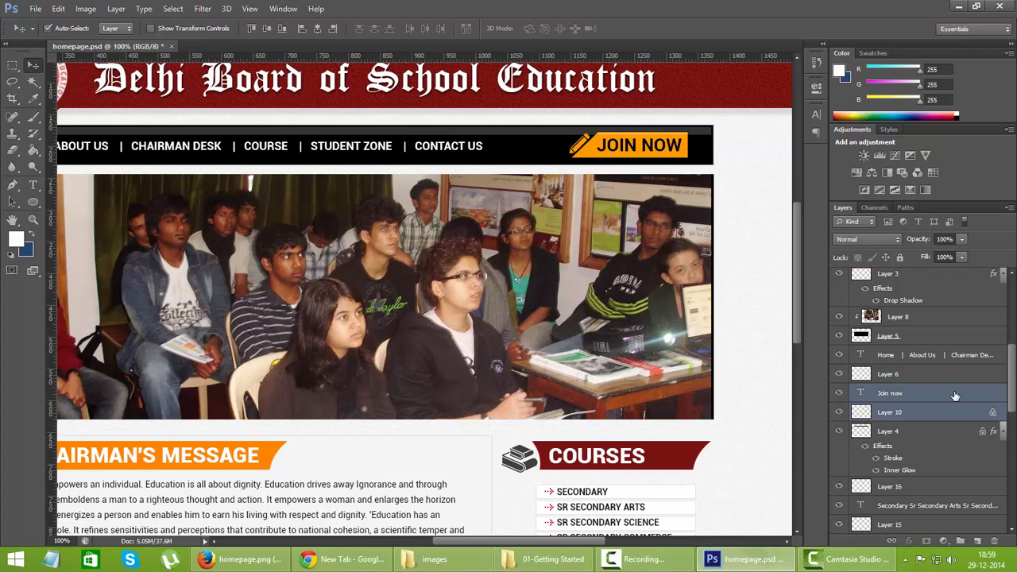
{"action": "left_click_drag", "start_coordinate": [1011, 386], "coordinate": [1014, 336]}
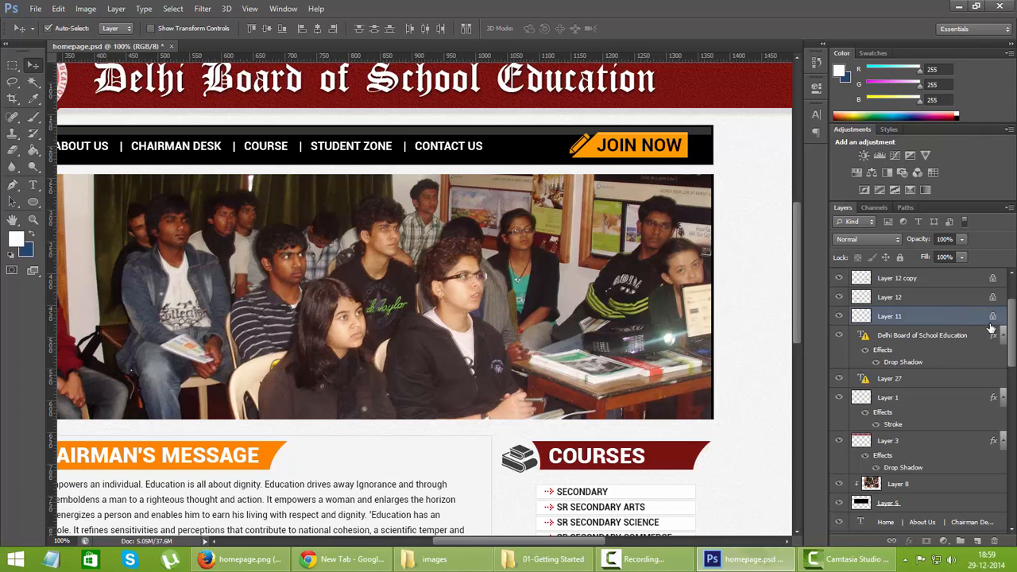
{"action": "left_click_drag", "start_coordinate": [1011, 328], "coordinate": [950, 296]}
{"action": "right_click", "coordinate": [951, 296]}
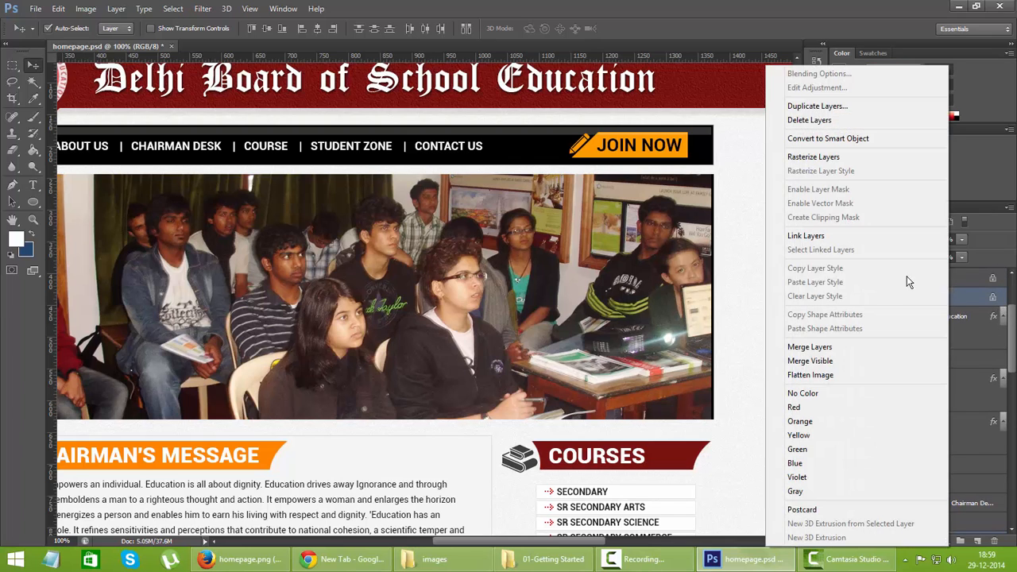
{"action": "left_click", "coordinate": [850, 107]}
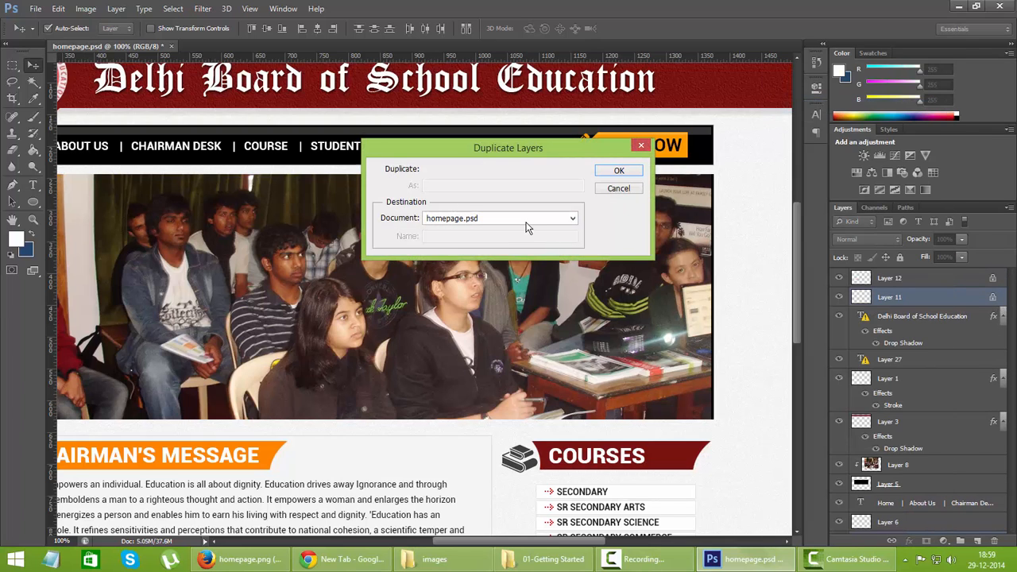
{"action": "left_click", "coordinate": [526, 218]}
{"action": "left_click", "coordinate": [509, 240]}
{"action": "left_click", "coordinate": [613, 170]}
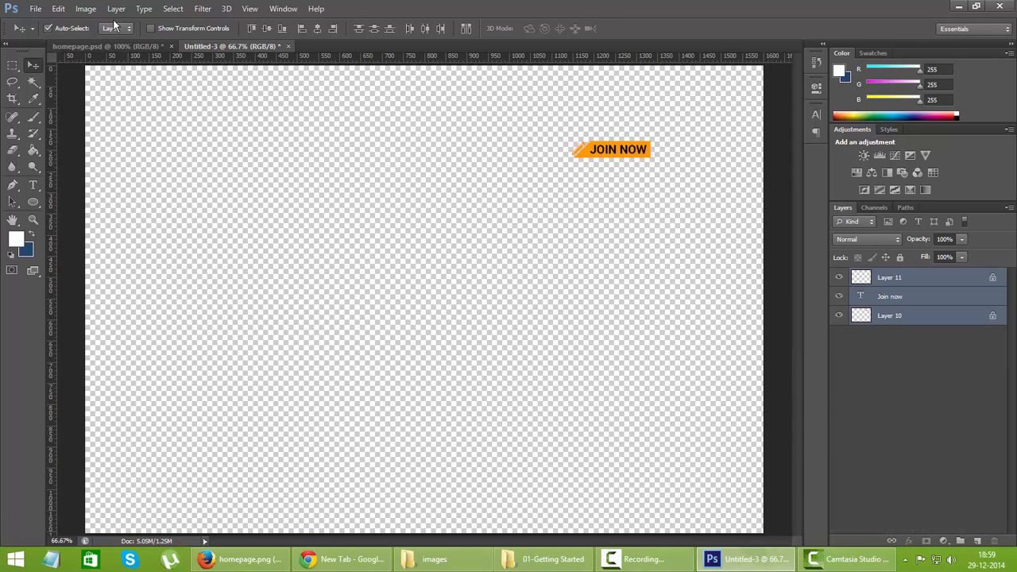
- Trim the transparent pixels from all sides of the Join Now button document and view it at 100%
{"action": "left_click", "coordinate": [85, 8]}
{"action": "left_click", "coordinate": [109, 144]}
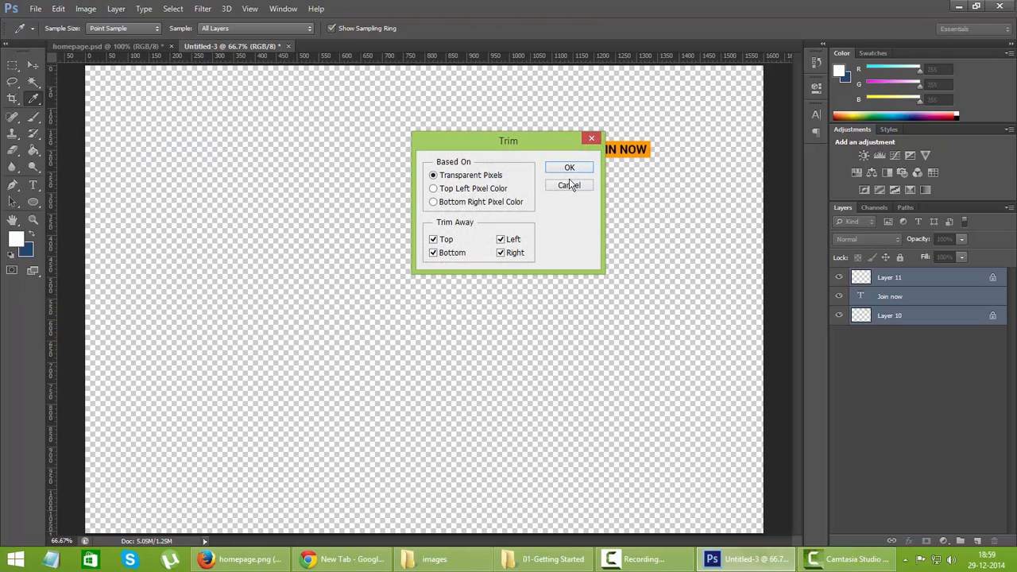
{"action": "left_click", "coordinate": [566, 168]}
{"action": "key", "text": "v"}
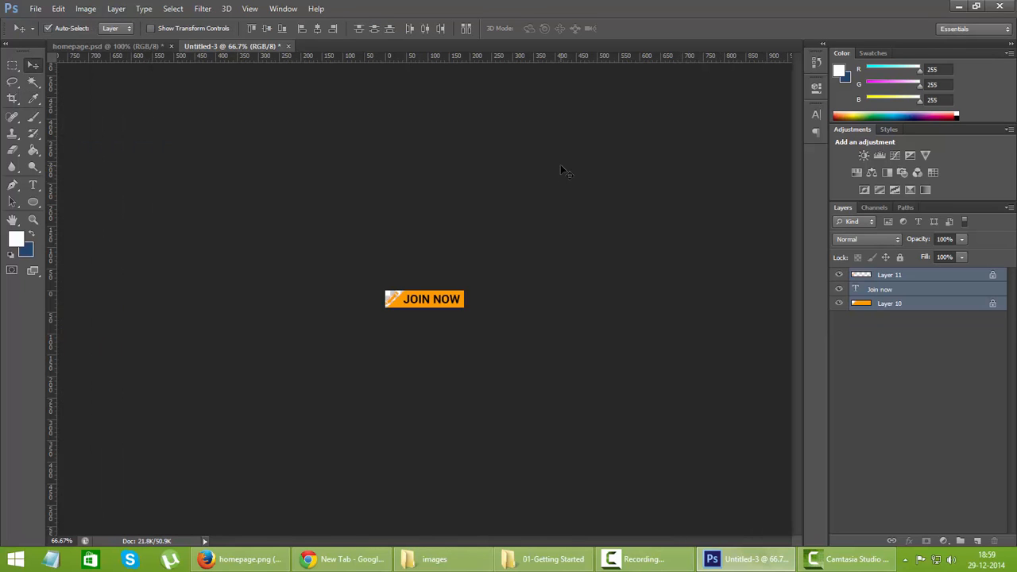
{"action": "key", "text": "ctrl+plus"}
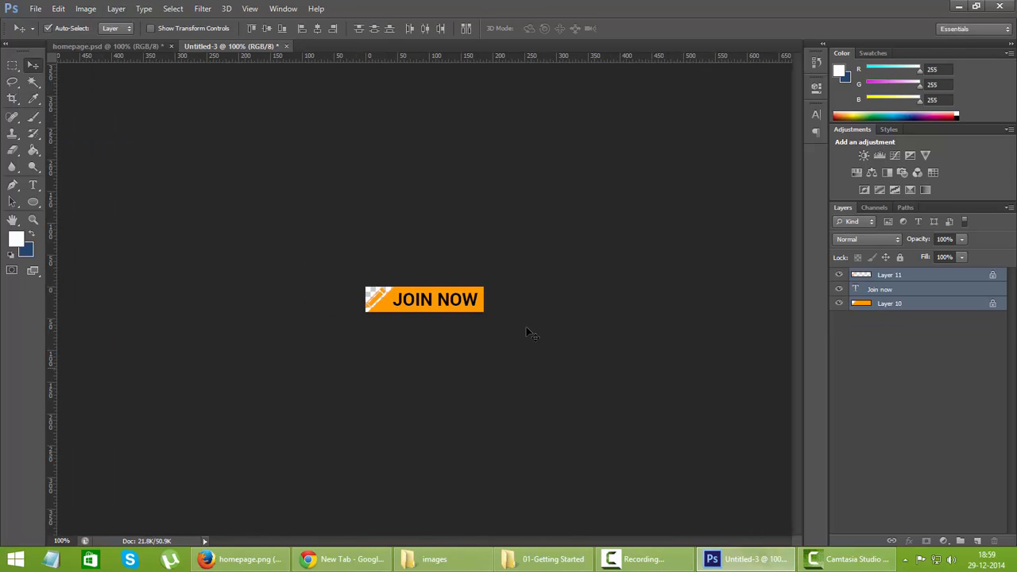
- Export the Join Now button for web as a transparent PNG-24 named "button join" in the images folder, and close its document without saving
{"action": "left_click", "coordinate": [36, 8]}
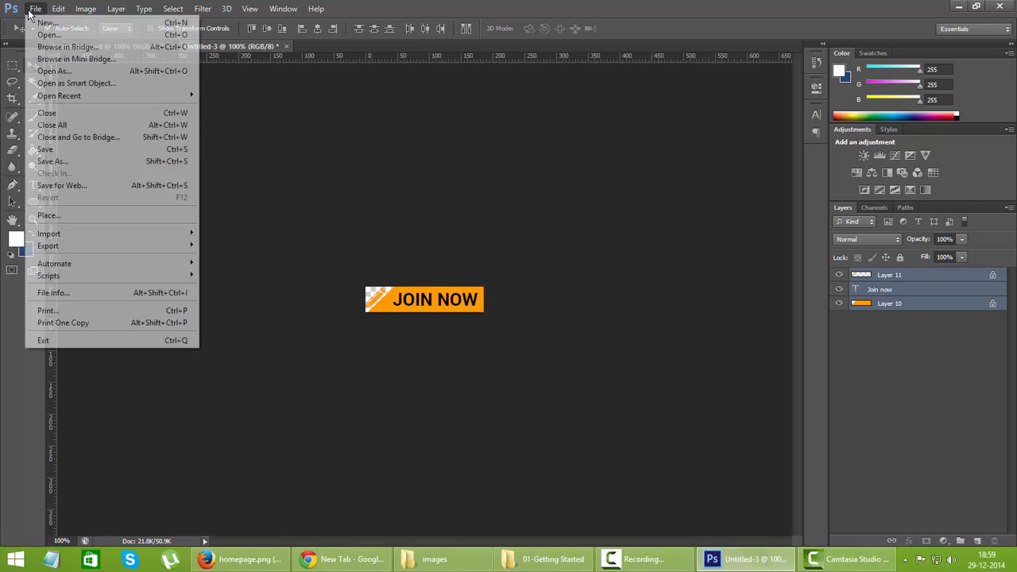
{"action": "left_click", "coordinate": [101, 185]}
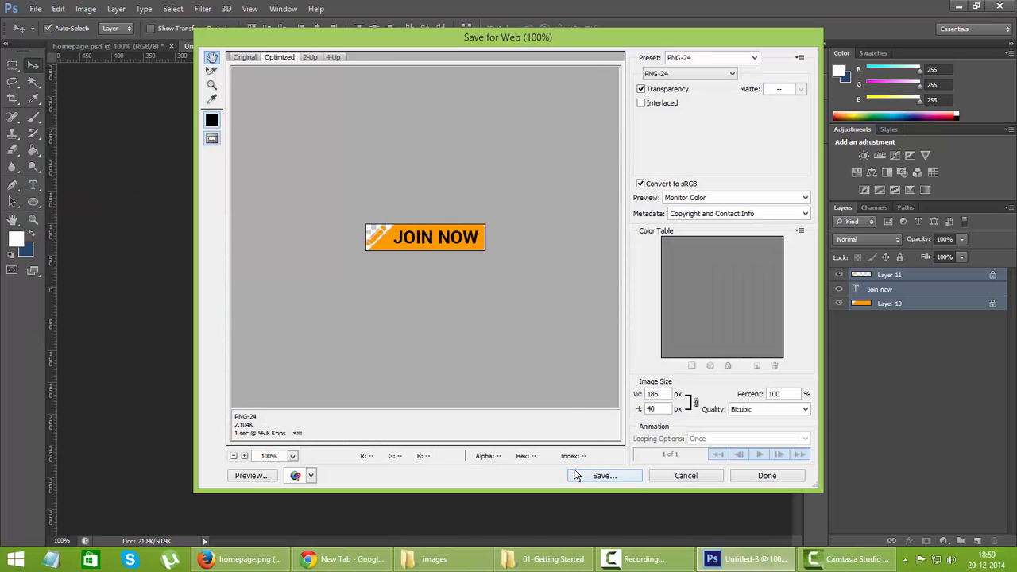
{"action": "left_click", "coordinate": [604, 476]}
{"action": "type", "text": "button join"}
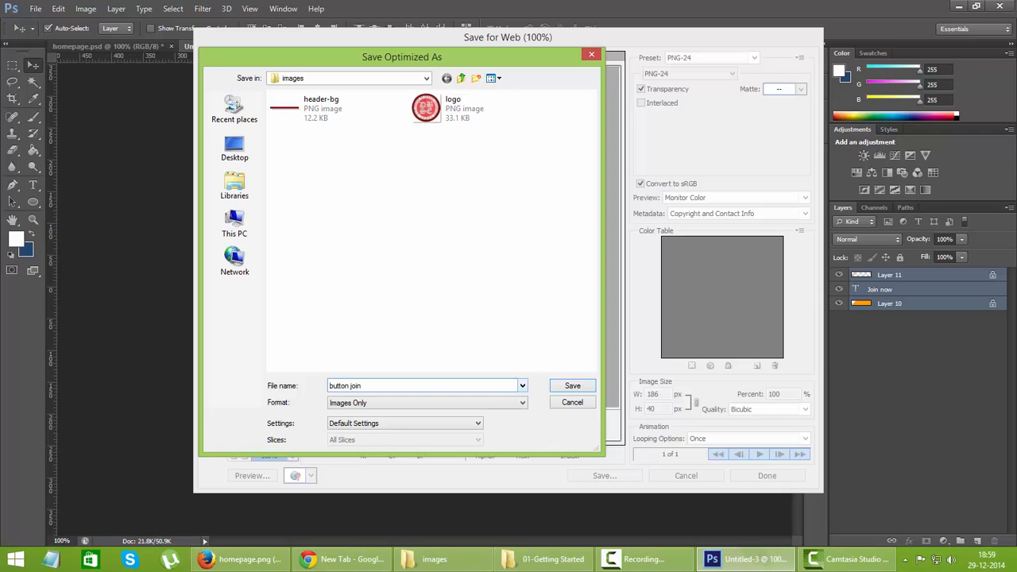
{"action": "key", "text": "Return"}
{"action": "key", "text": "ctrl+w"}
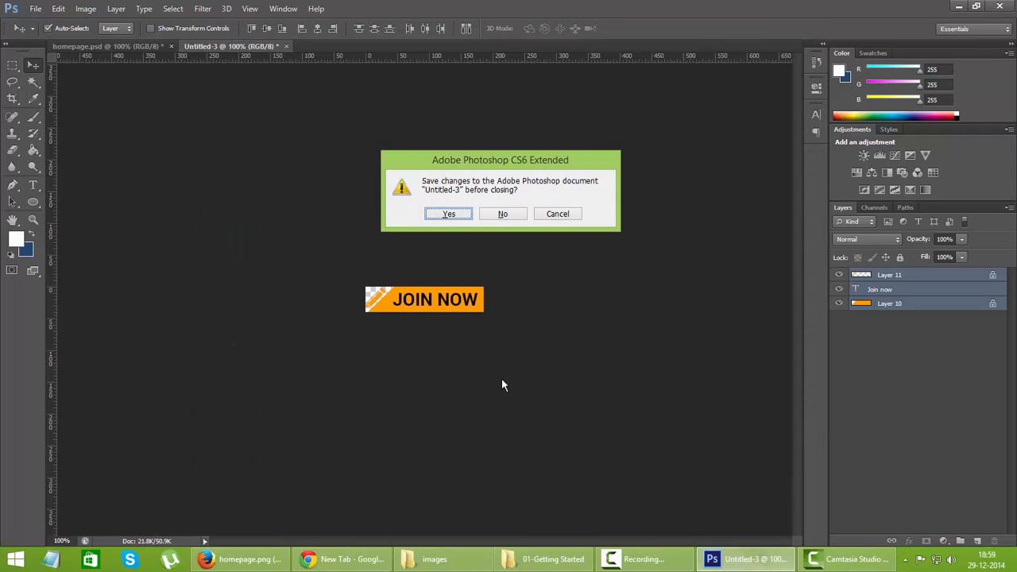
{"action": "key", "text": "n"}
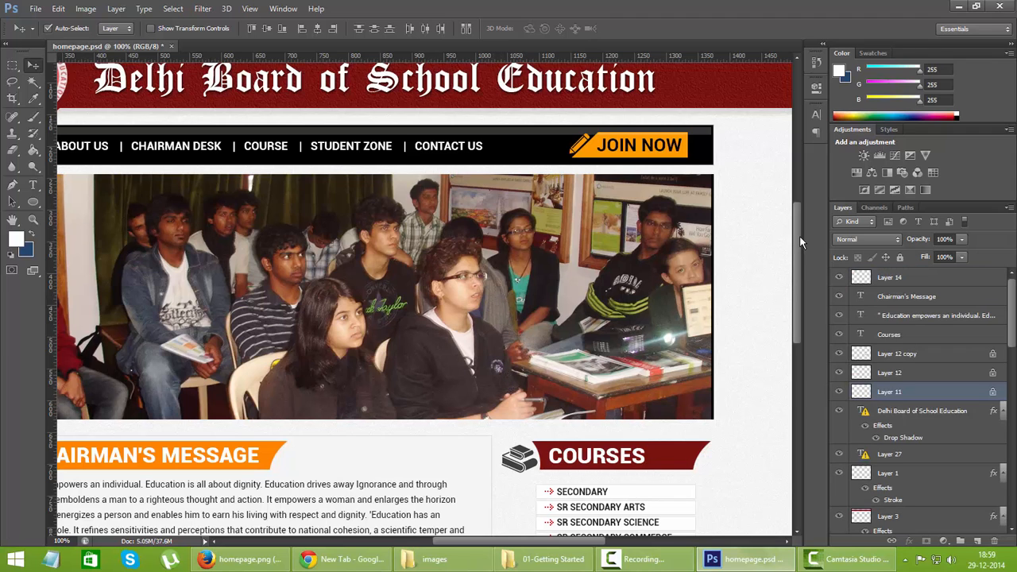
{"action": "left_click_drag", "start_coordinate": [800, 236], "coordinate": [801, 316]}
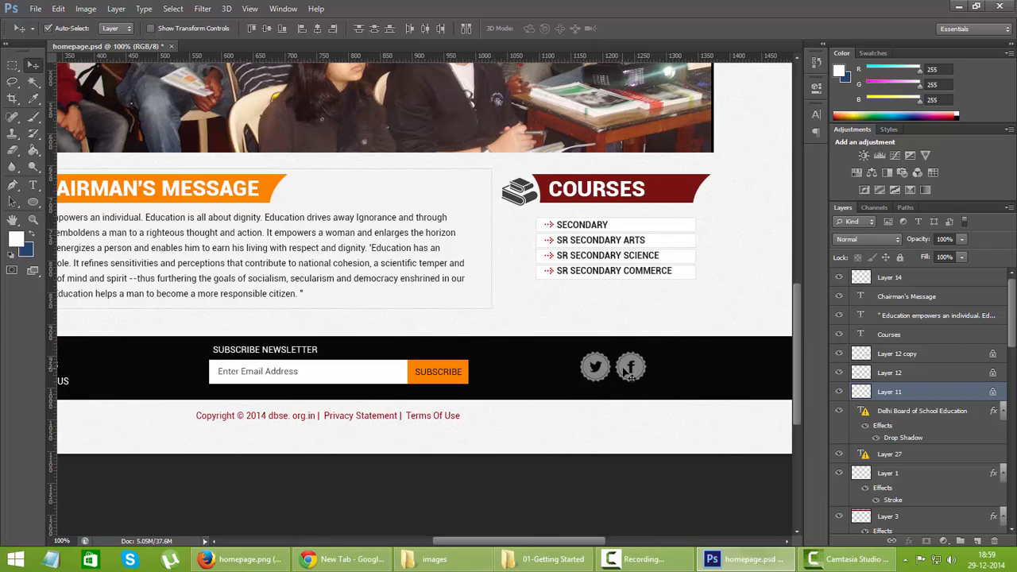
{"action": "left_click_drag", "start_coordinate": [507, 548], "coordinate": [499, 548]}
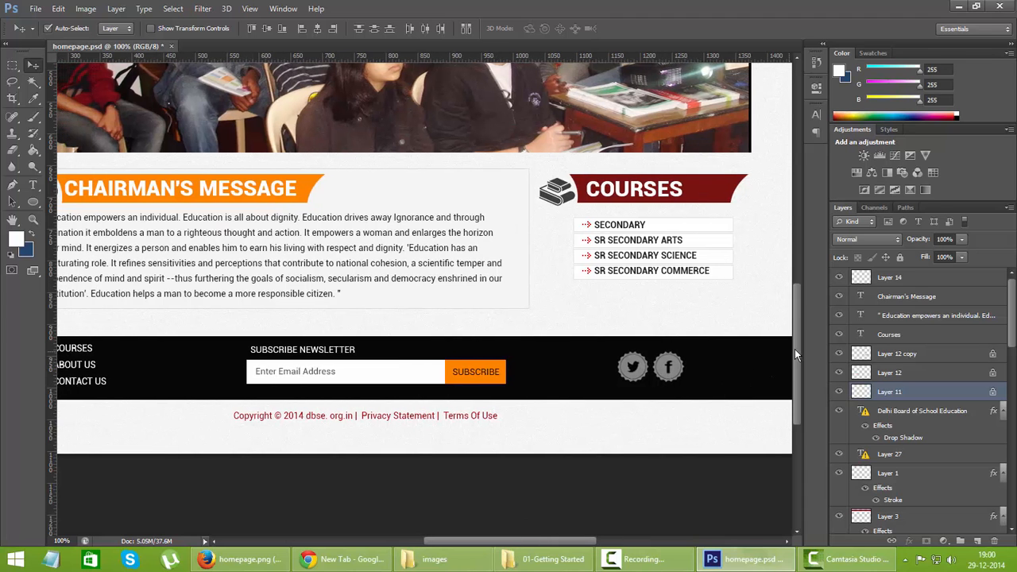
{"action": "left_click_drag", "start_coordinate": [797, 347], "coordinate": [799, 265]}
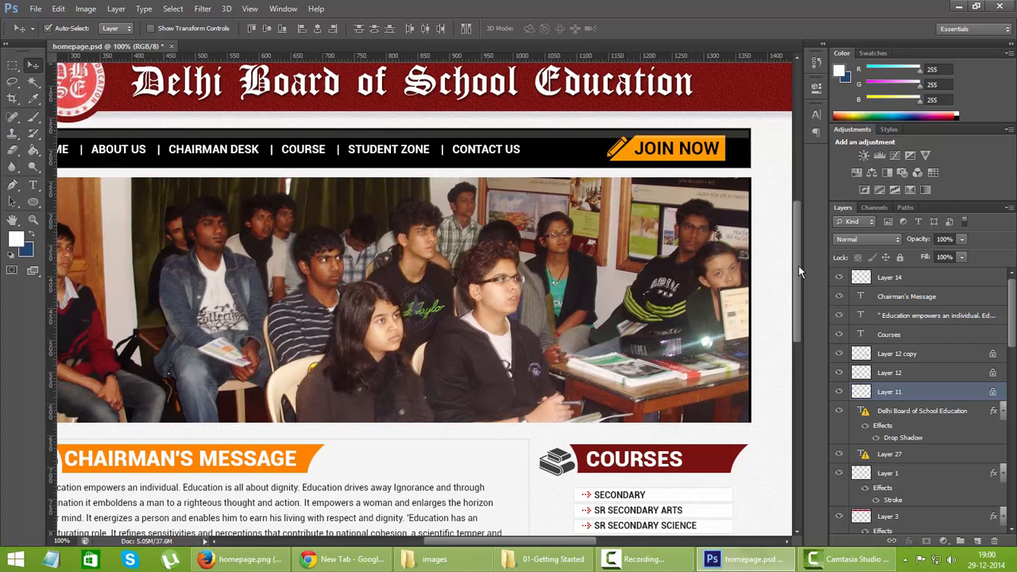